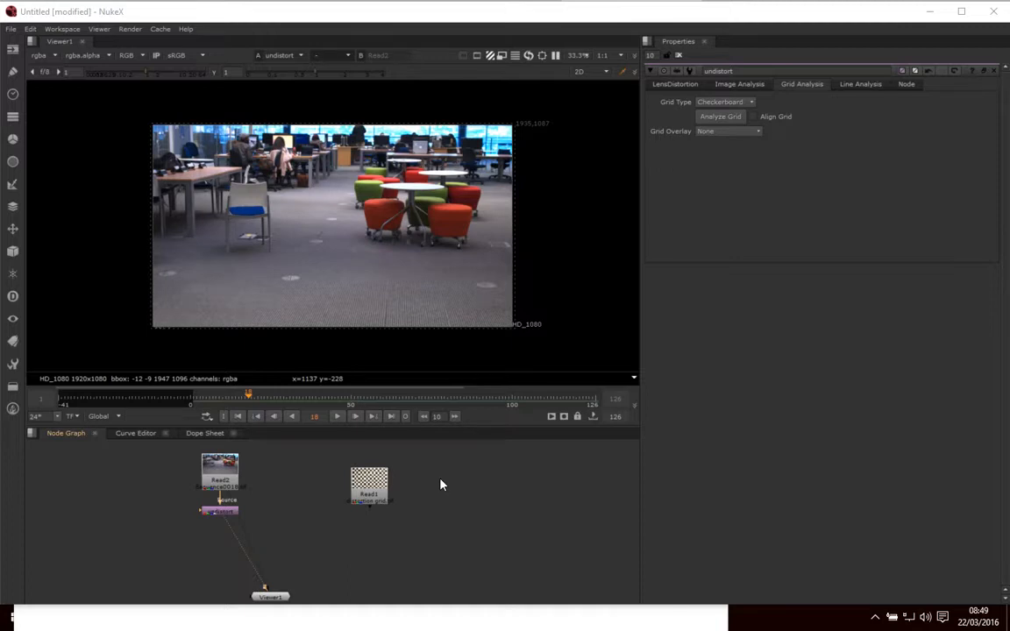
Play the undistorted office footage and scrub back to frame 3 to review the camera movement
{"action": "left_click", "coordinate": [336, 417]}
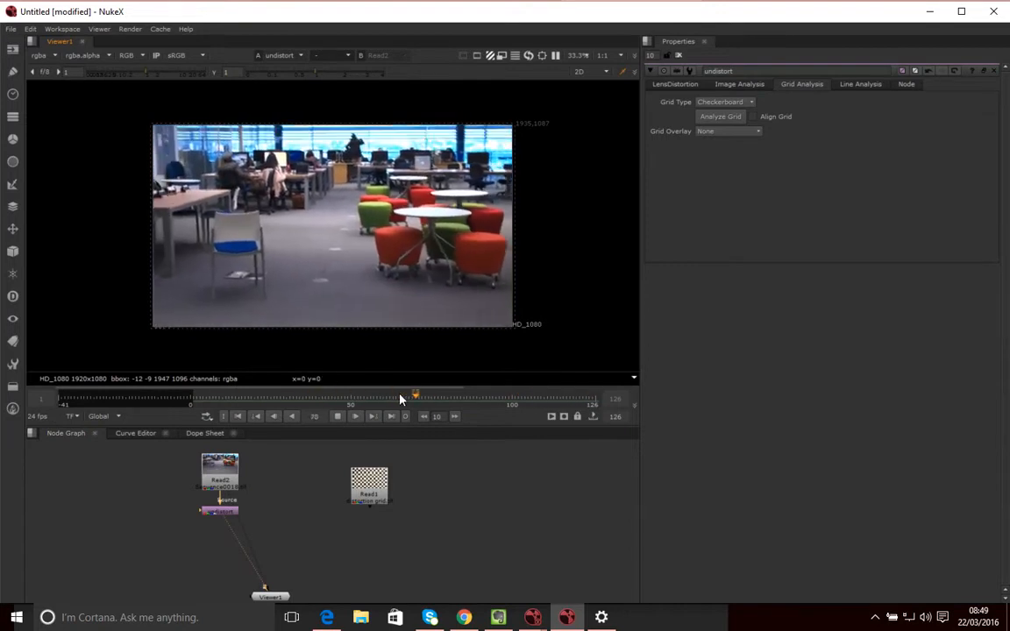
{"action": "left_click", "coordinate": [337, 417]}
{"action": "left_click_drag", "start_coordinate": [482, 398], "coordinate": [199, 400]}
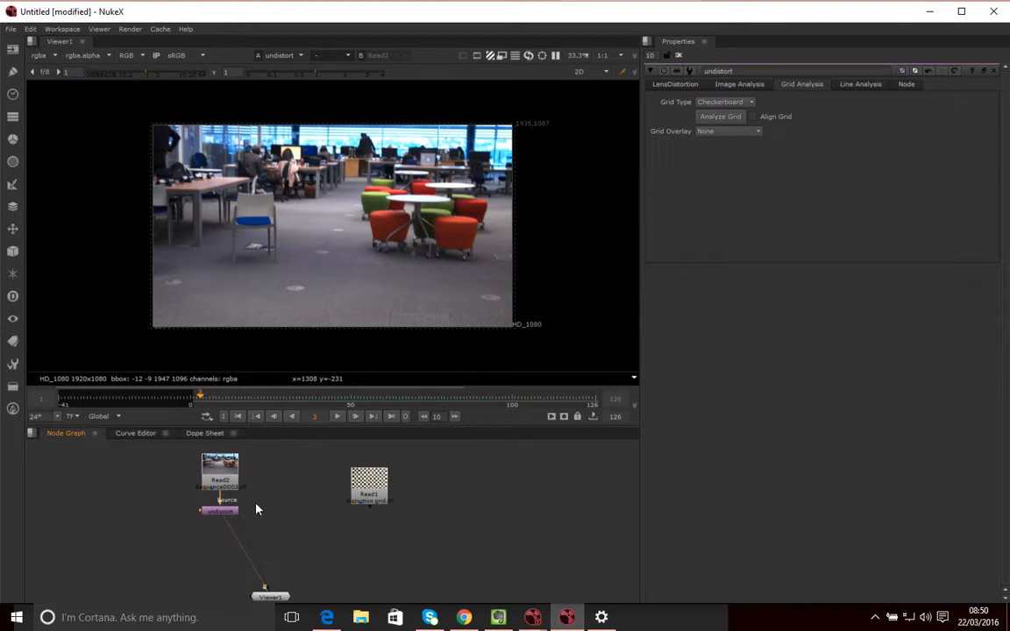
Add a Roto node to the node graph and place it beside the undistort node
{"action": "key", "text": "Tab"}
{"action": "type", "text": "rot"}
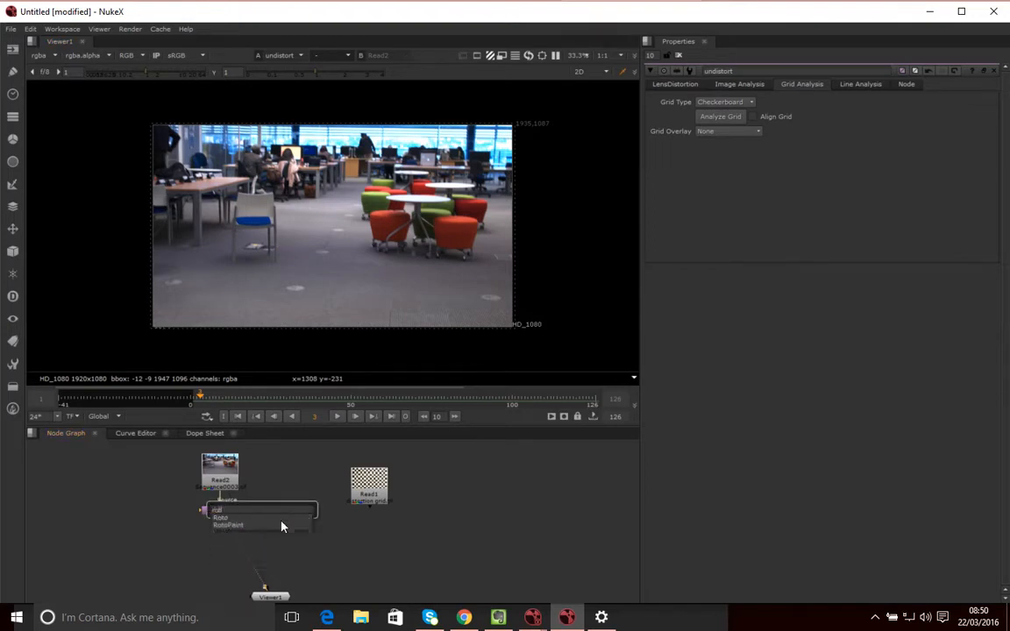
{"action": "key", "text": "Return"}
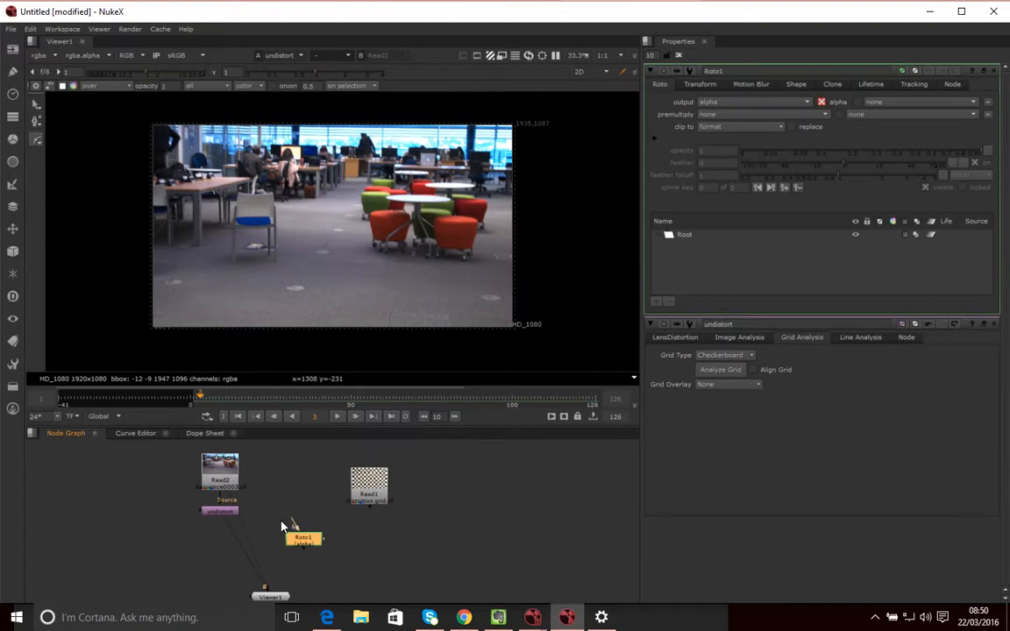
{"action": "left_click_drag", "start_coordinate": [297, 536], "coordinate": [154, 511]}
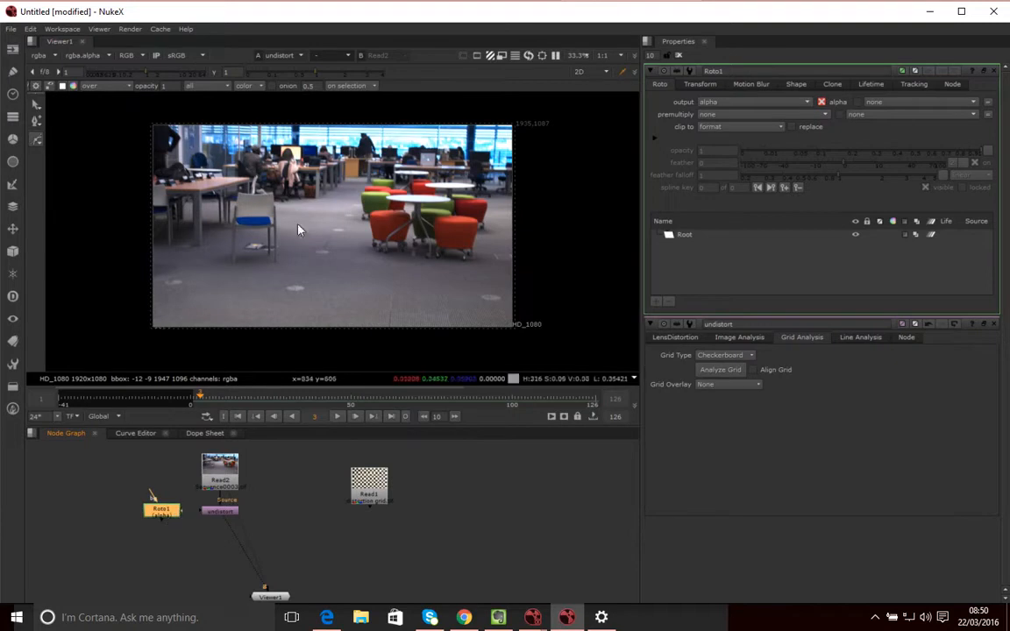
At frame 1, draw a closed Bezier roto shape around the people seated at the desks in the background
{"action": "left_click", "coordinate": [194, 399]}
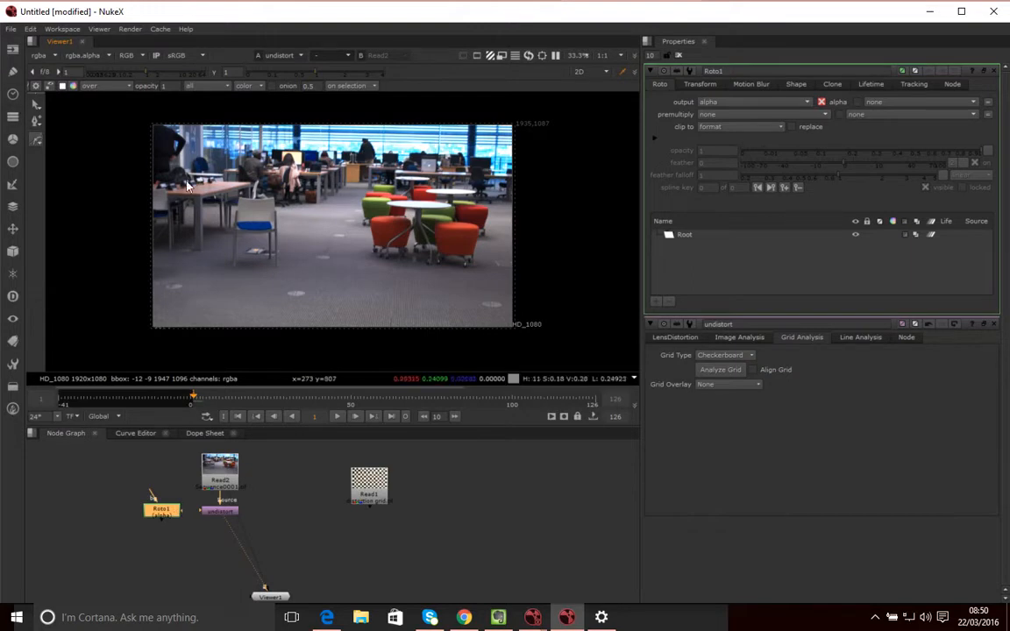
{"action": "left_click", "coordinate": [37, 140]}
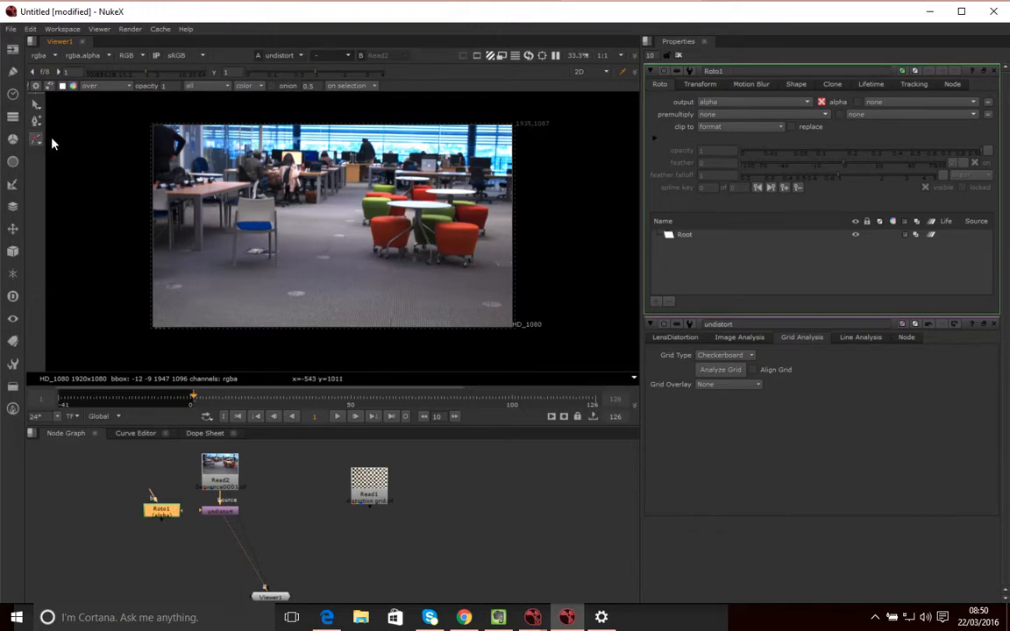
{"action": "left_click", "coordinate": [36, 139]}
{"action": "left_click", "coordinate": [213, 134]}
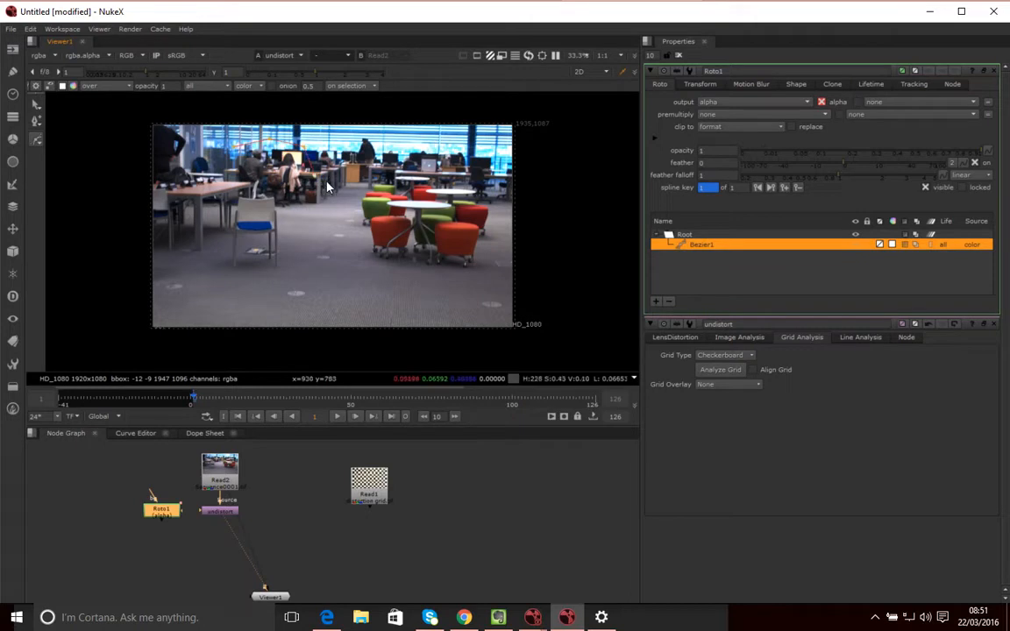
{"action": "left_click", "coordinate": [303, 214]}
{"action": "left_click", "coordinate": [253, 213]}
{"action": "left_click", "coordinate": [225, 185]}
{"action": "left_click", "coordinate": [234, 151]}
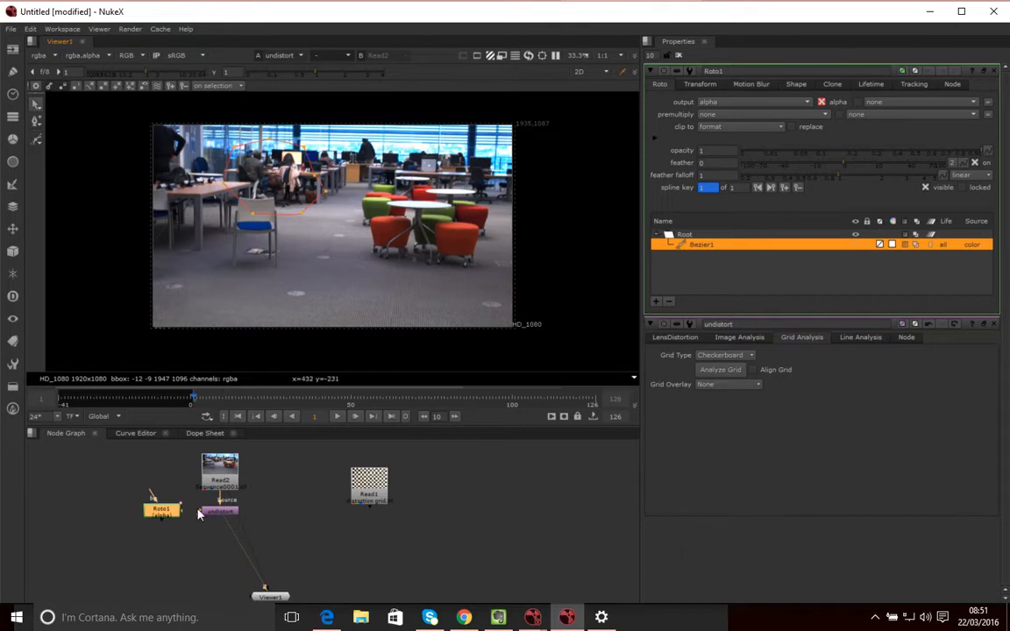
Add a ShuffleCopy node after the undistort node and connect its other input to Roto1
{"action": "left_click", "coordinate": [192, 556]}
{"action": "left_click", "coordinate": [232, 511]}
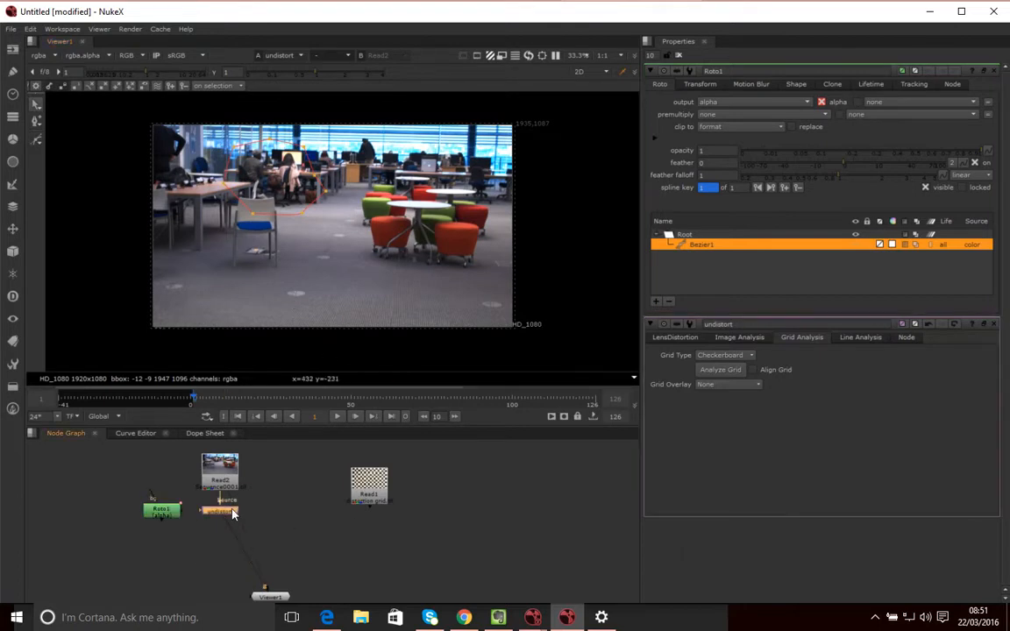
{"action": "key", "text": "Tab"}
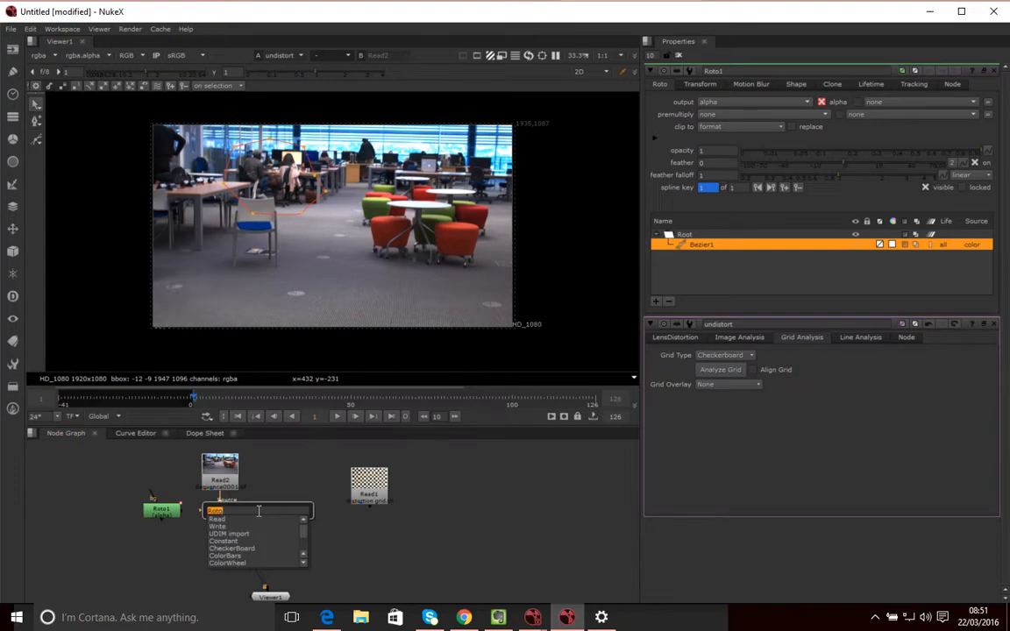
{"action": "type", "text": "shu"}
{"action": "key", "text": "Down"}
{"action": "key", "text": "Return"}
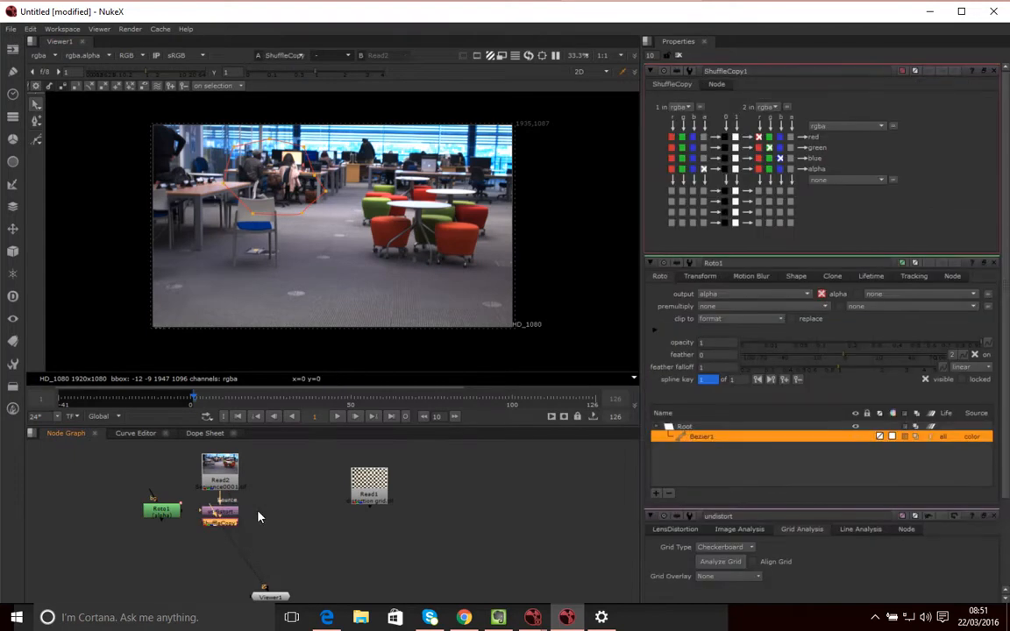
{"action": "left_click_drag", "start_coordinate": [229, 524], "coordinate": [175, 528]}
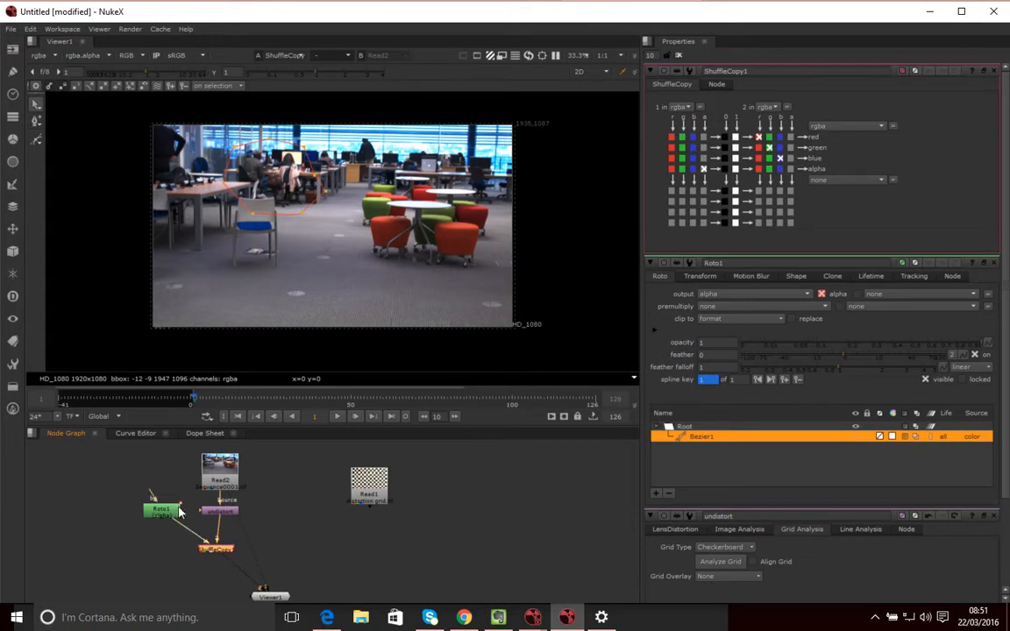
Inspect the roto matte in the alpha channel, return to RGB, and compare the shape with the footage up to frame 64
{"action": "left_click", "coordinate": [145, 56]}
{"action": "left_click", "coordinate": [138, 108]}
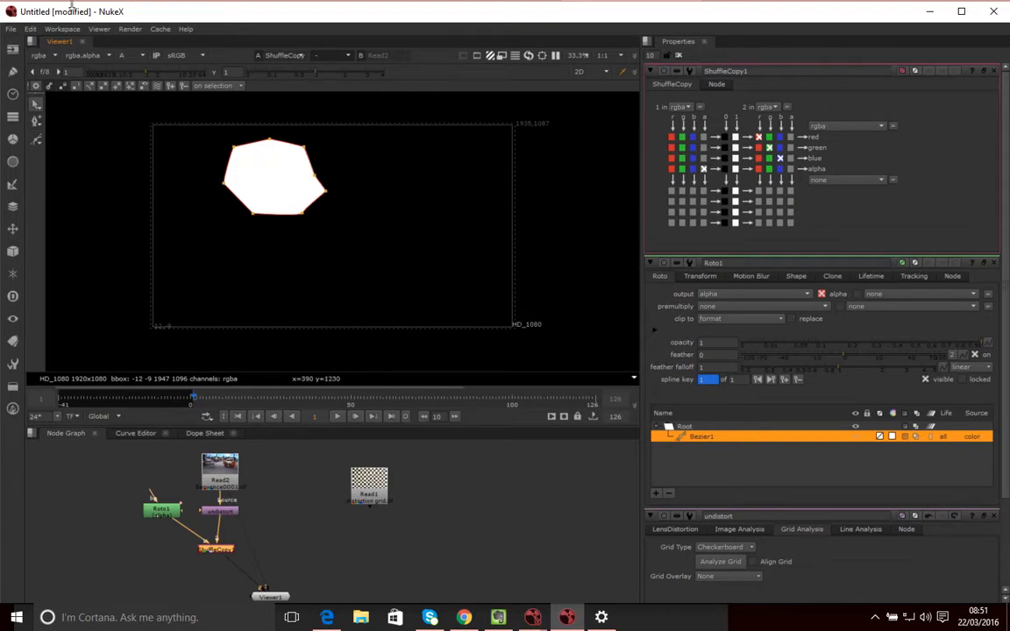
{"action": "left_click", "coordinate": [140, 56]}
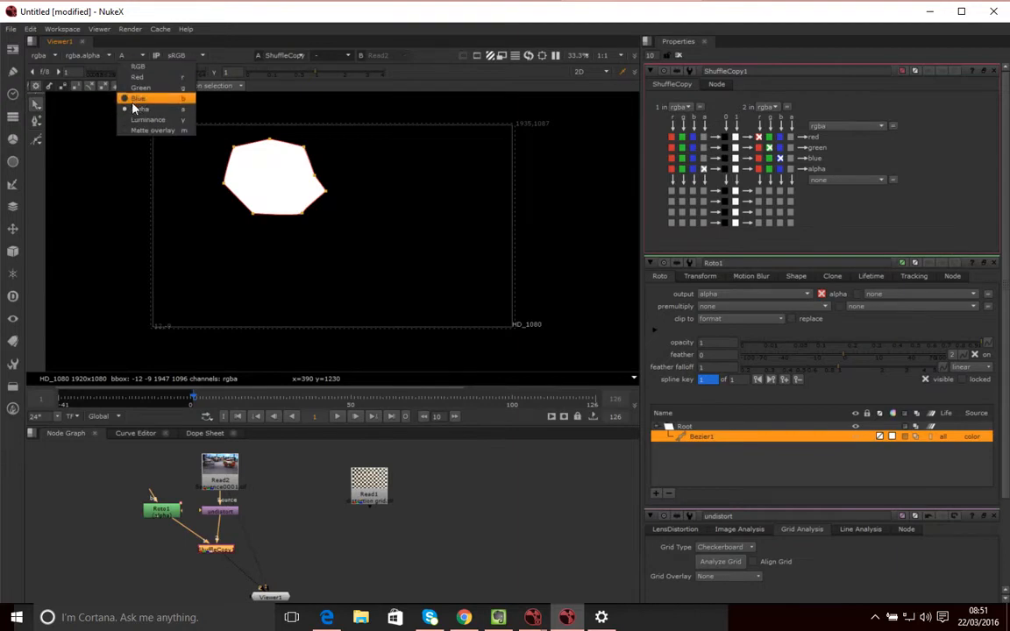
{"action": "left_click", "coordinate": [126, 58]}
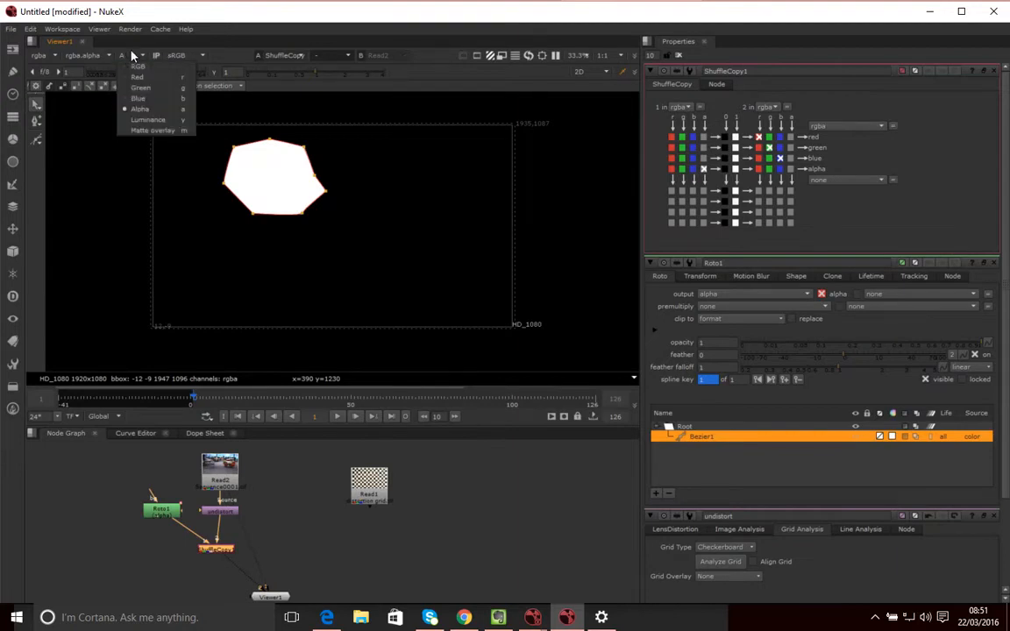
{"action": "left_click", "coordinate": [124, 56]}
{"action": "left_click", "coordinate": [135, 67]}
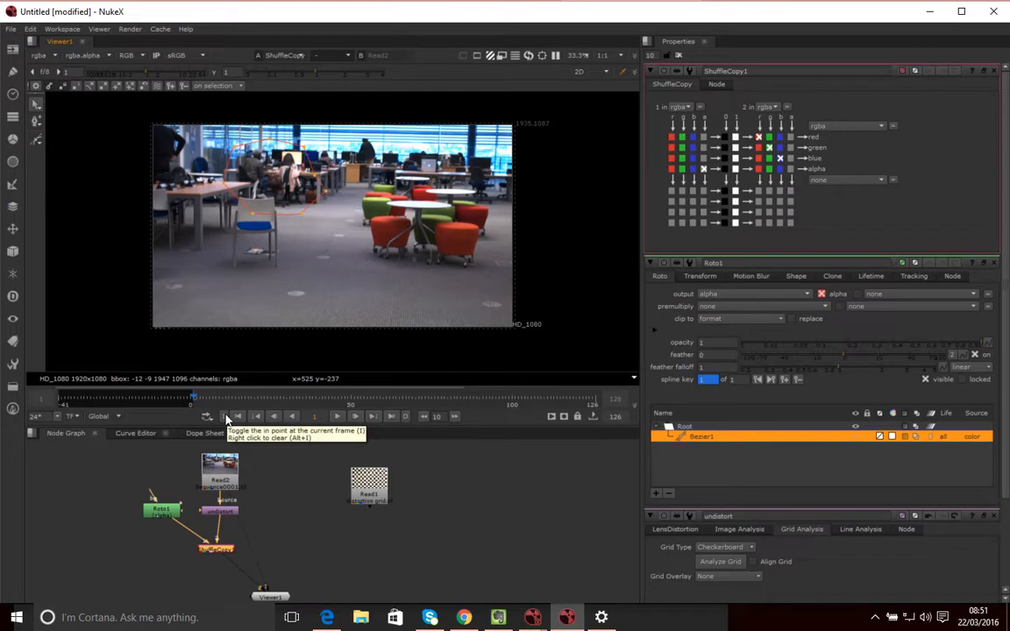
{"action": "left_click_drag", "start_coordinate": [195, 399], "coordinate": [396, 399]}
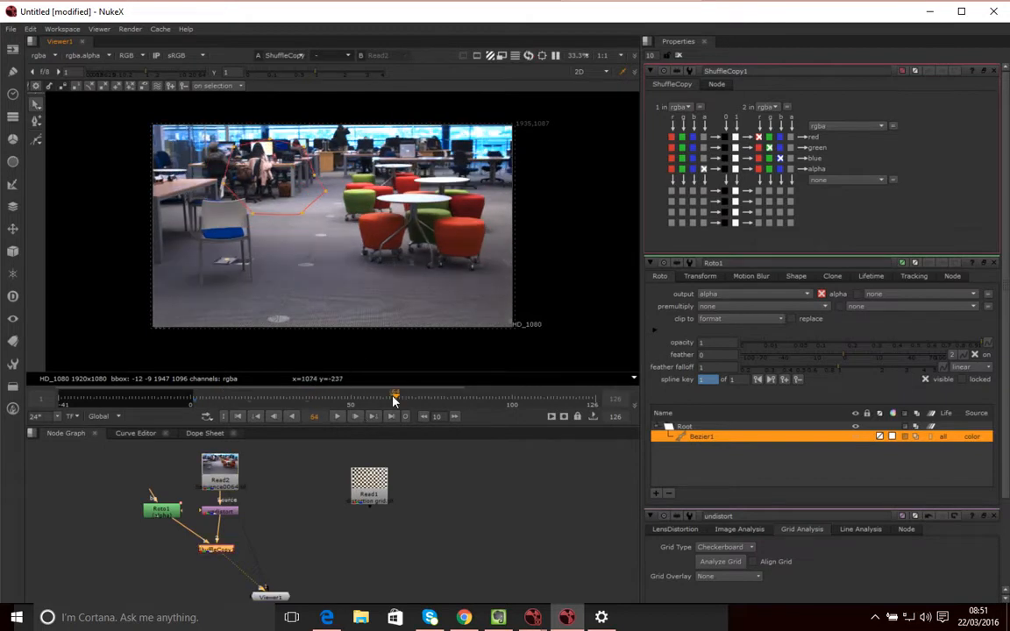
{"action": "left_click_drag", "start_coordinate": [396, 399], "coordinate": [194, 409]}
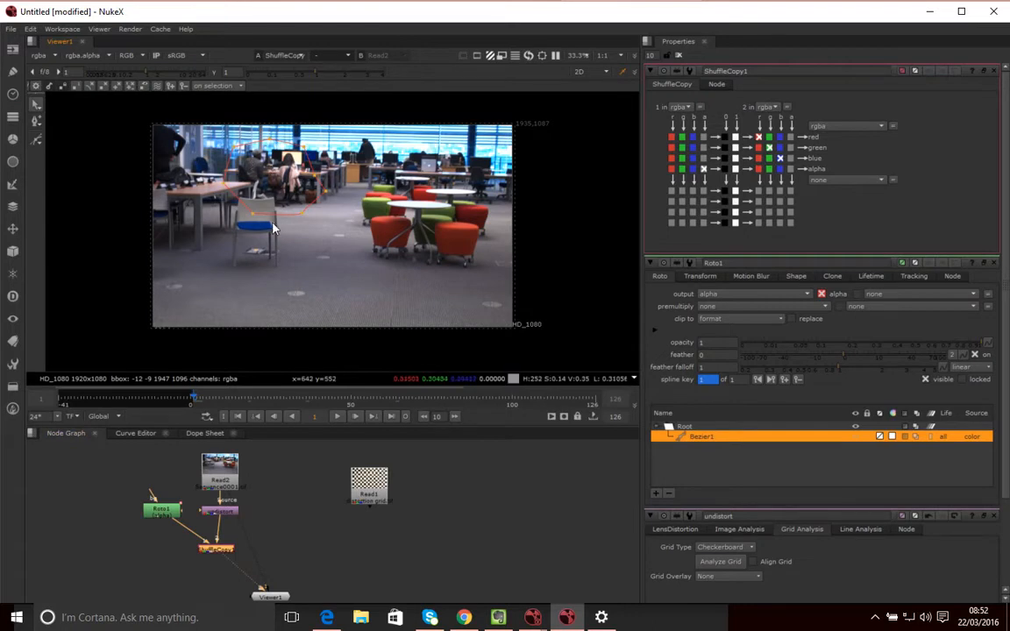
Add a Tracker node, connect its input to the undistort node, and position it beside the ShuffleCopy node
{"action": "left_click", "coordinate": [309, 515]}
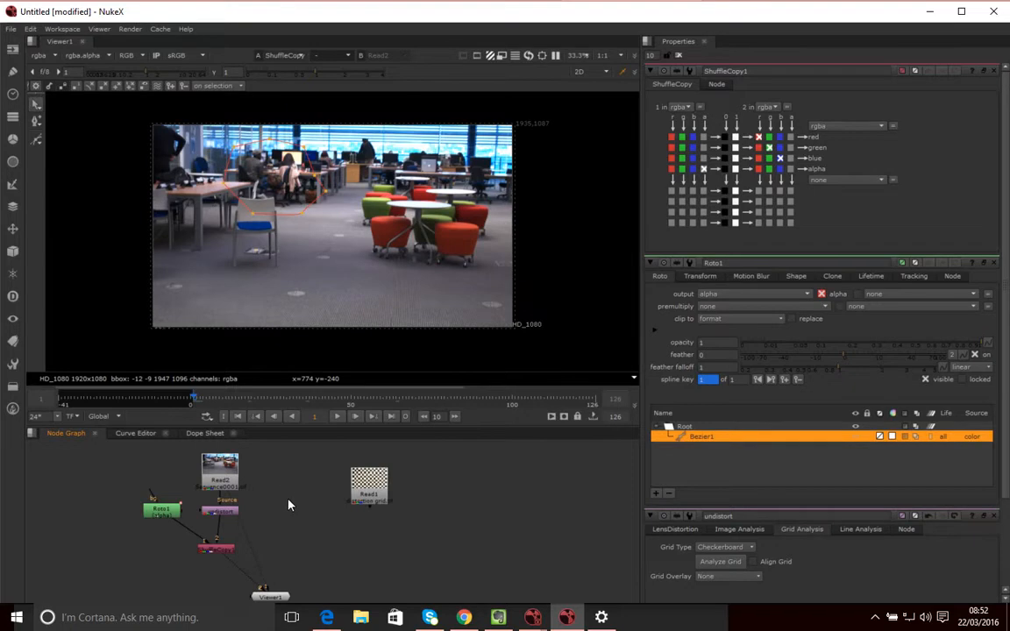
{"action": "key", "text": "Tab"}
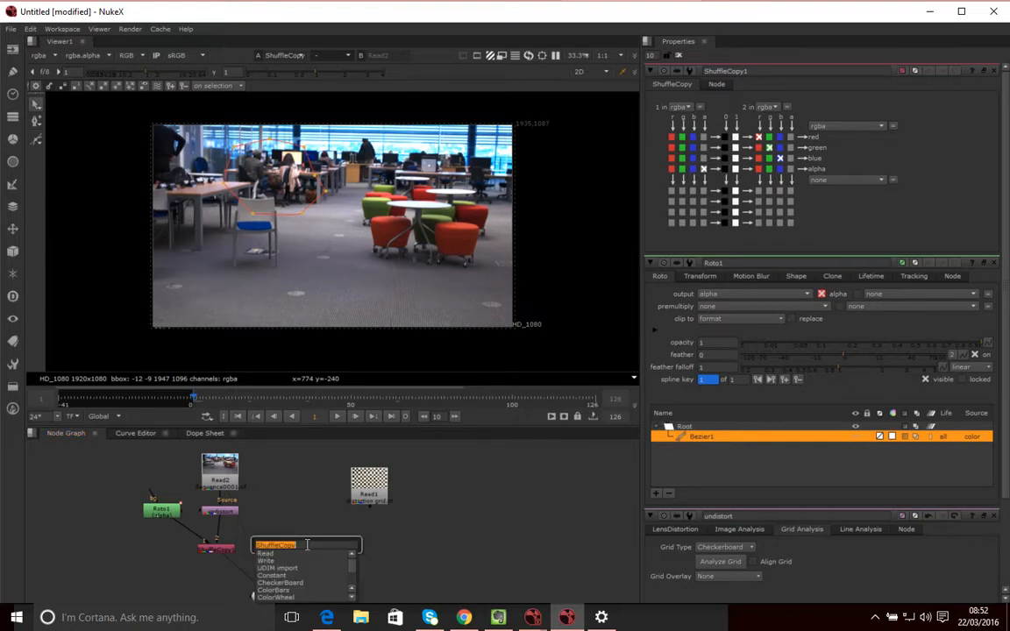
{"action": "type", "text": "tra"}
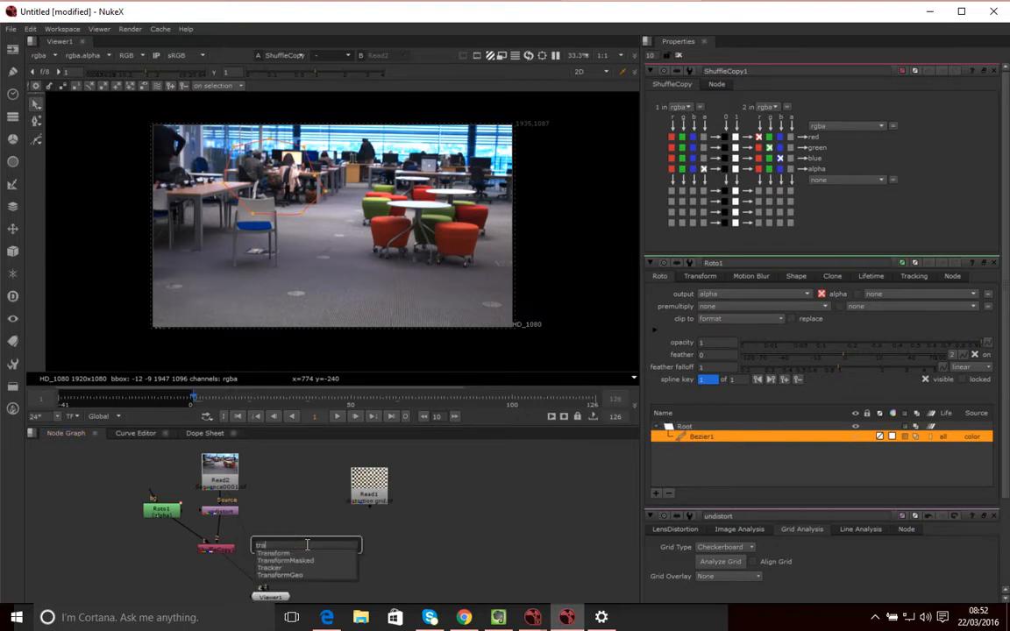
{"action": "type", "text": "cker"}
{"action": "key", "text": "Return"}
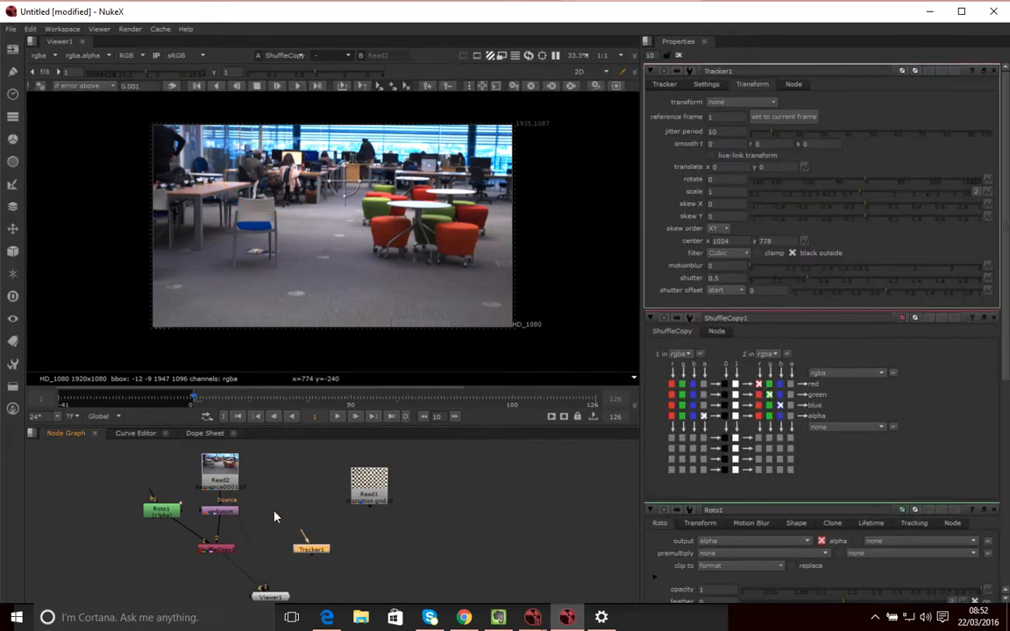
{"action": "left_click", "coordinate": [224, 511]}
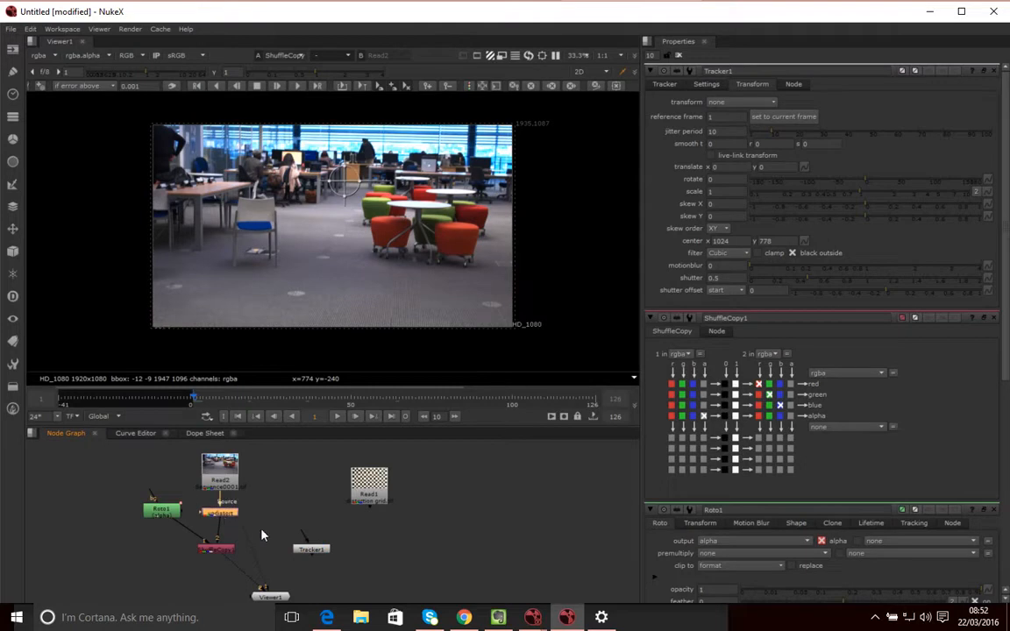
{"action": "left_click_drag", "start_coordinate": [301, 536], "coordinate": [216, 515]}
{"action": "left_click_drag", "start_coordinate": [328, 548], "coordinate": [304, 547]}
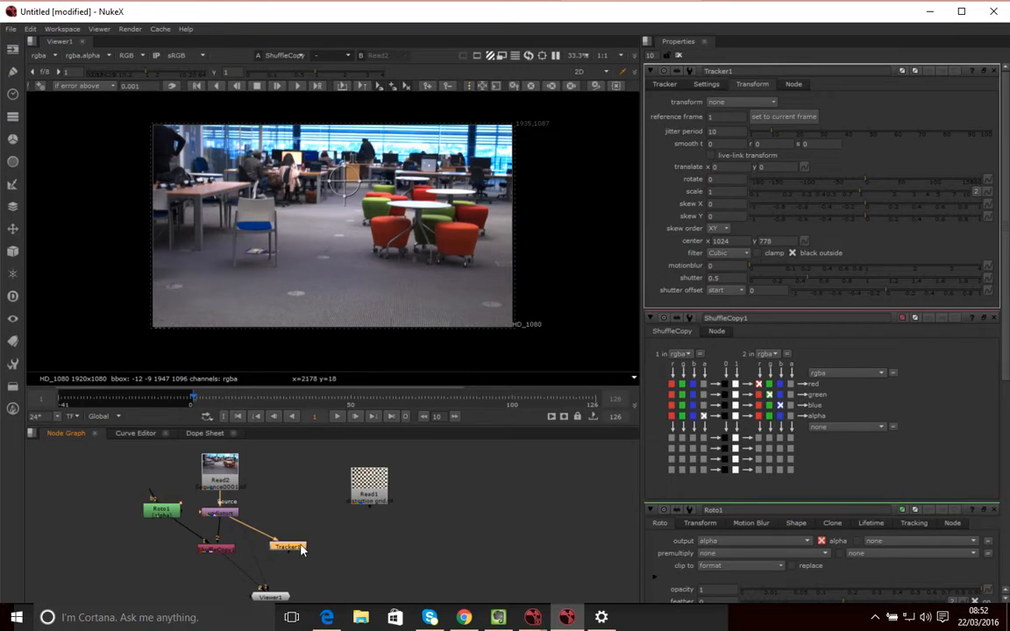
Add a track in Tracker1 and place it on the monitor behind the seated people, at about x 790, y 932
{"action": "left_click", "coordinate": [670, 84]}
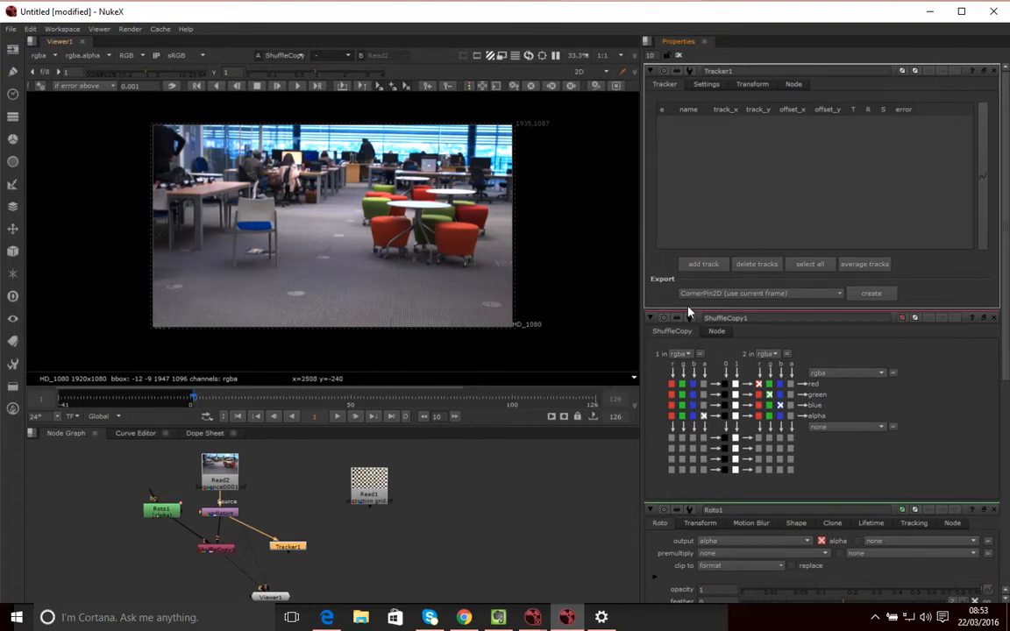
{"action": "left_click", "coordinate": [703, 264]}
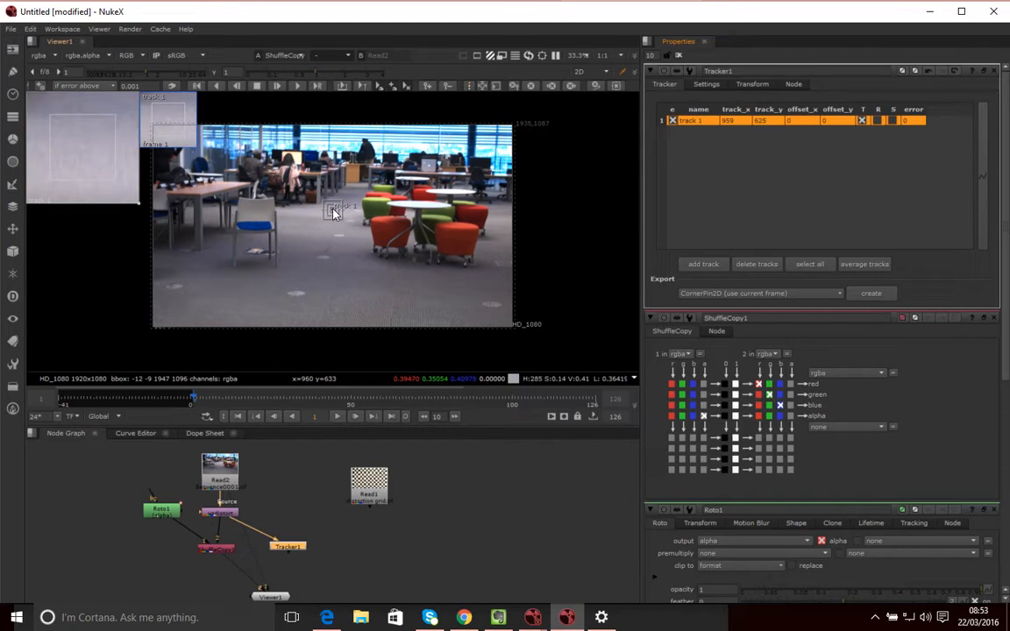
{"action": "left_click_drag", "start_coordinate": [333, 207], "coordinate": [301, 160]}
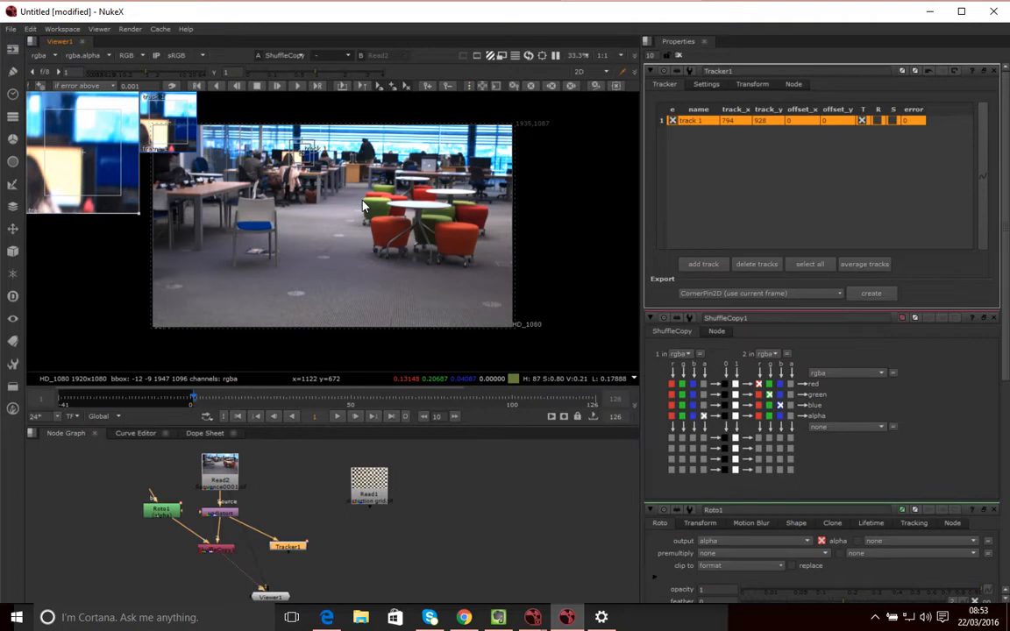
{"action": "left_click_drag", "start_coordinate": [303, 154], "coordinate": [302, 158]}
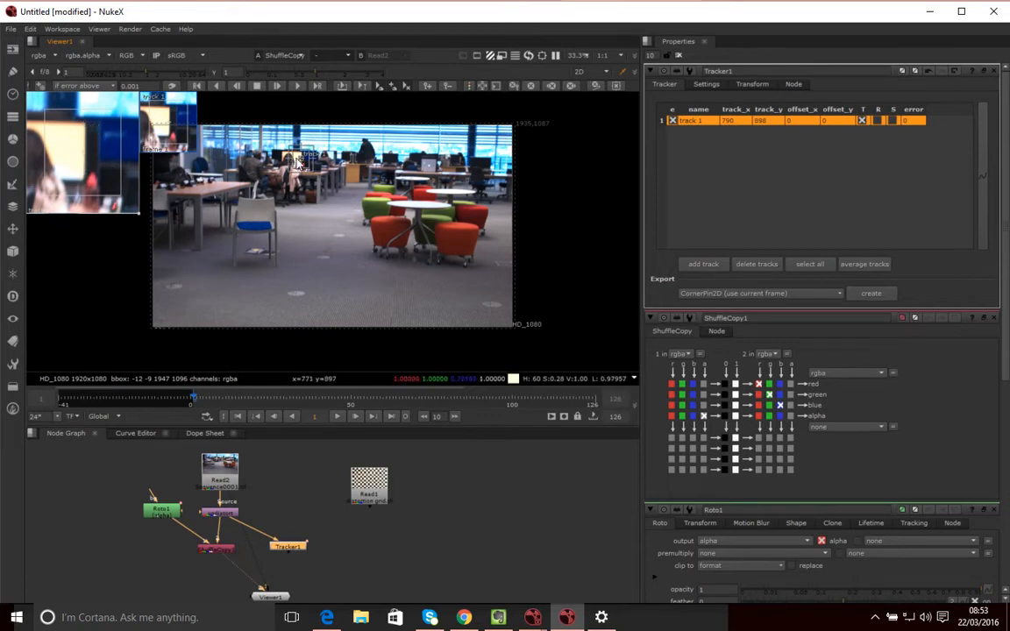
{"action": "left_click_drag", "start_coordinate": [300, 162], "coordinate": [300, 153]}
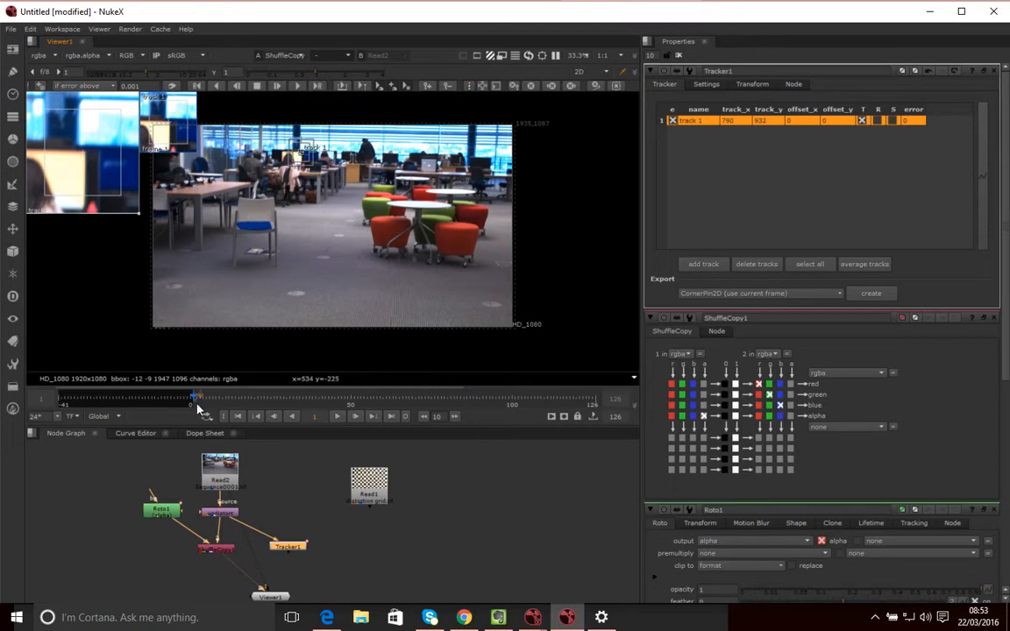
Resize track 1's tracking area around the monitor corner at frame 1, checking its coverage against frames 62 and 33
{"action": "left_click_drag", "start_coordinate": [194, 399], "coordinate": [391, 400]}
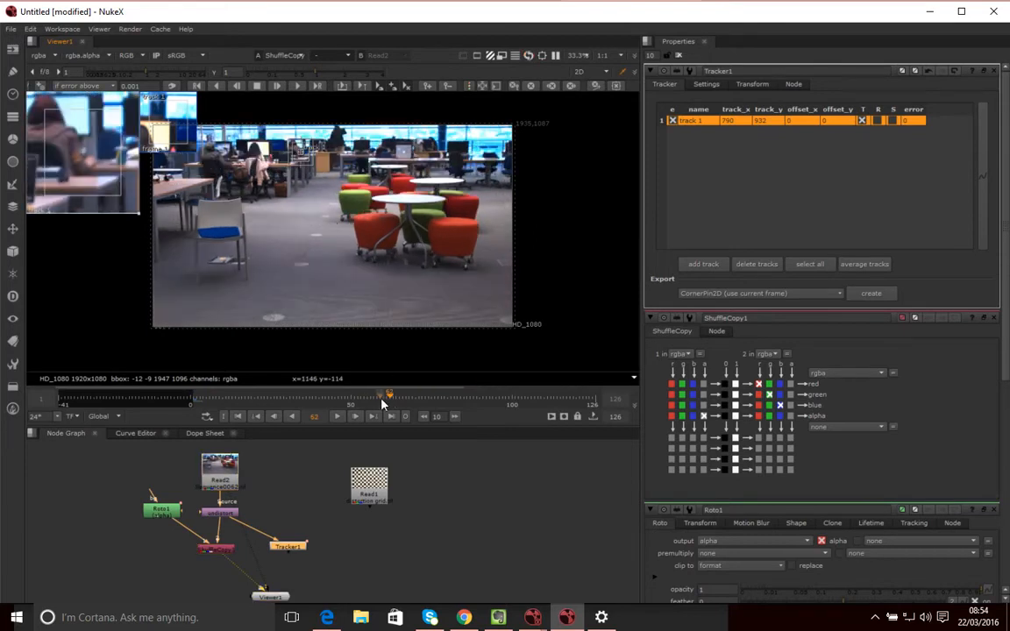
{"action": "left_click_drag", "start_coordinate": [391, 399], "coordinate": [194, 401]}
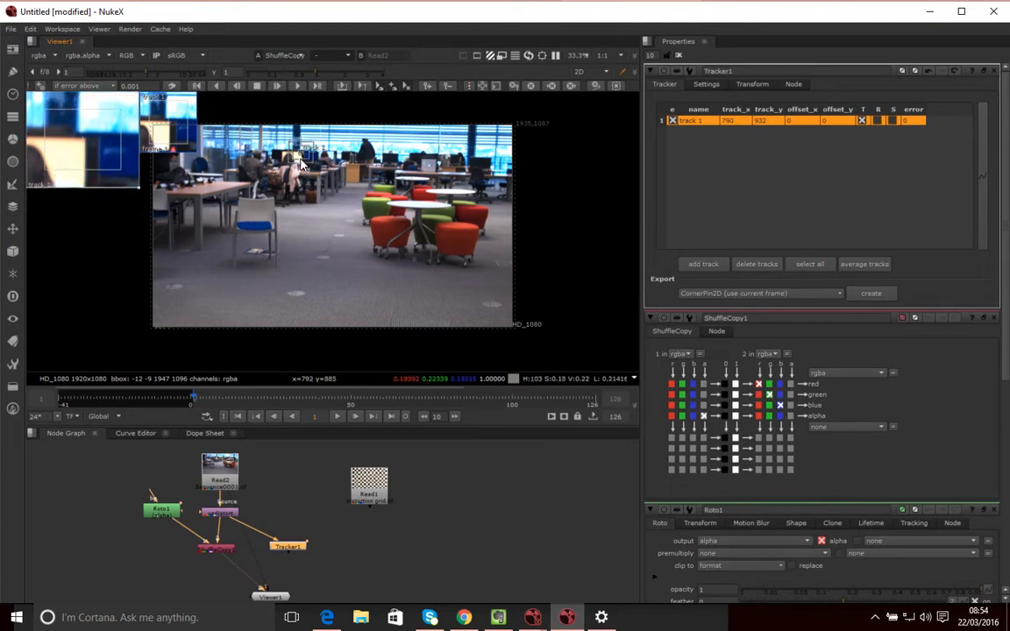
{"action": "left_click_drag", "start_coordinate": [300, 159], "coordinate": [304, 157]}
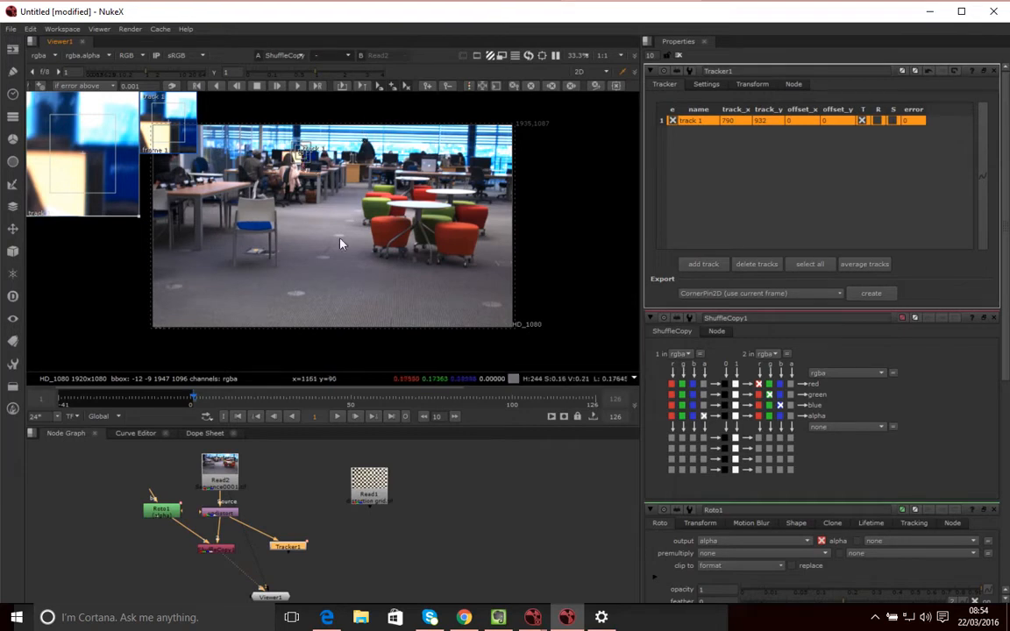
{"action": "left_click_drag", "start_coordinate": [194, 402], "coordinate": [298, 397]}
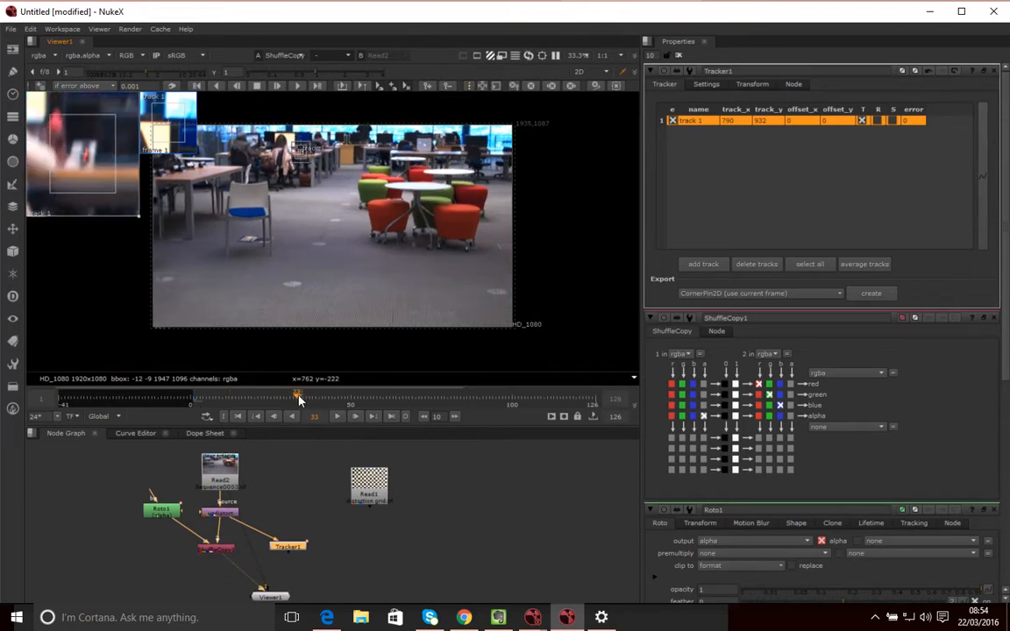
{"action": "left_click", "coordinate": [195, 404]}
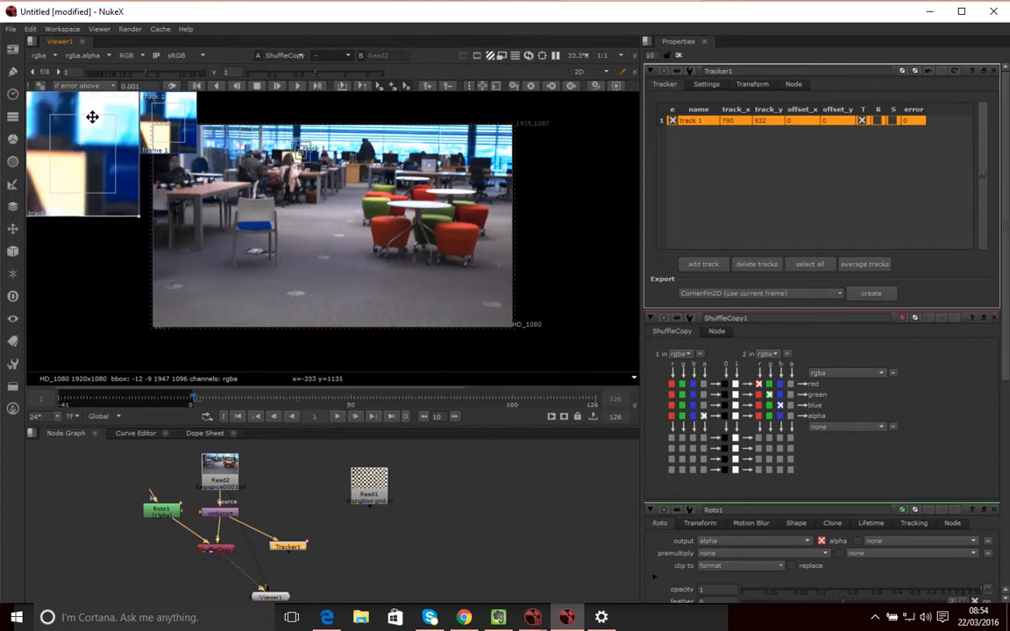
Fine-tune the size of track 1's pattern and search boxes around the monitor corner at frame 1
{"action": "left_click_drag", "start_coordinate": [302, 160], "coordinate": [300, 161]}
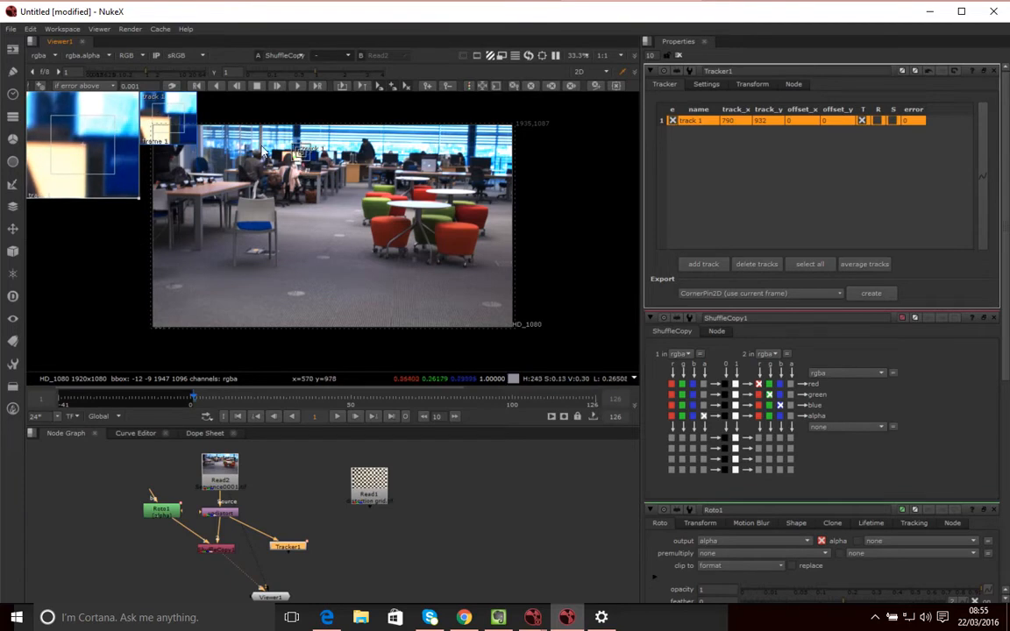
{"action": "left_click_drag", "start_coordinate": [302, 163], "coordinate": [303, 159]}
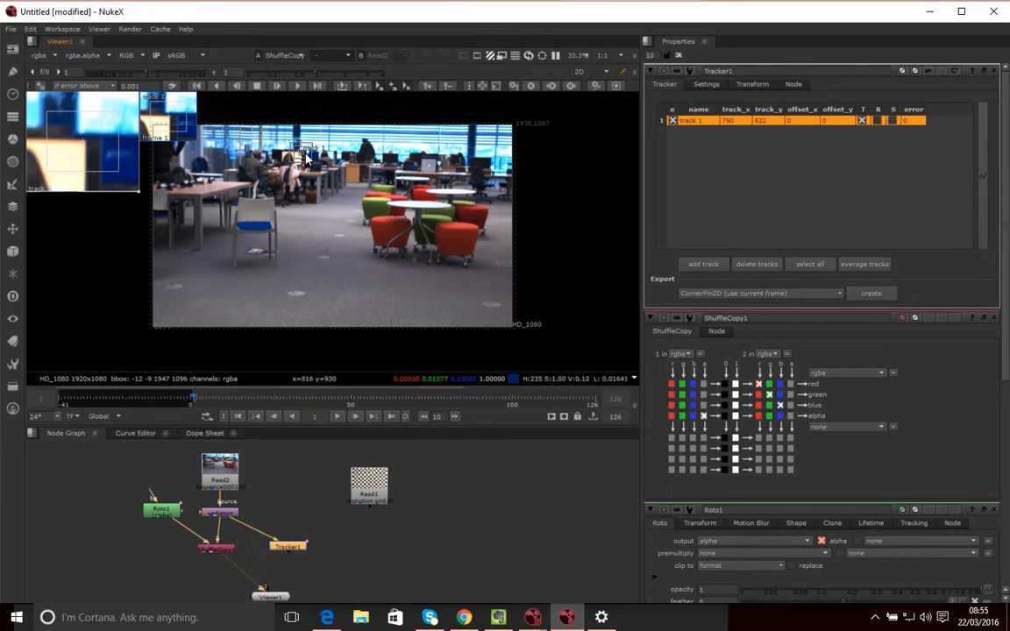
{"action": "mouse_move", "coordinate": [301, 159]}
{"action": "left_mouse_down"}
{"action": "mouse_move", "coordinate": [311, 169]}
{"action": "mouse_move", "coordinate": [316, 161]}
{"action": "mouse_move", "coordinate": [301, 154]}
{"action": "mouse_move", "coordinate": [311, 153]}
{"action": "mouse_move", "coordinate": [311, 170]}
{"action": "mouse_move", "coordinate": [301, 159]}
{"action": "left_mouse_up"}
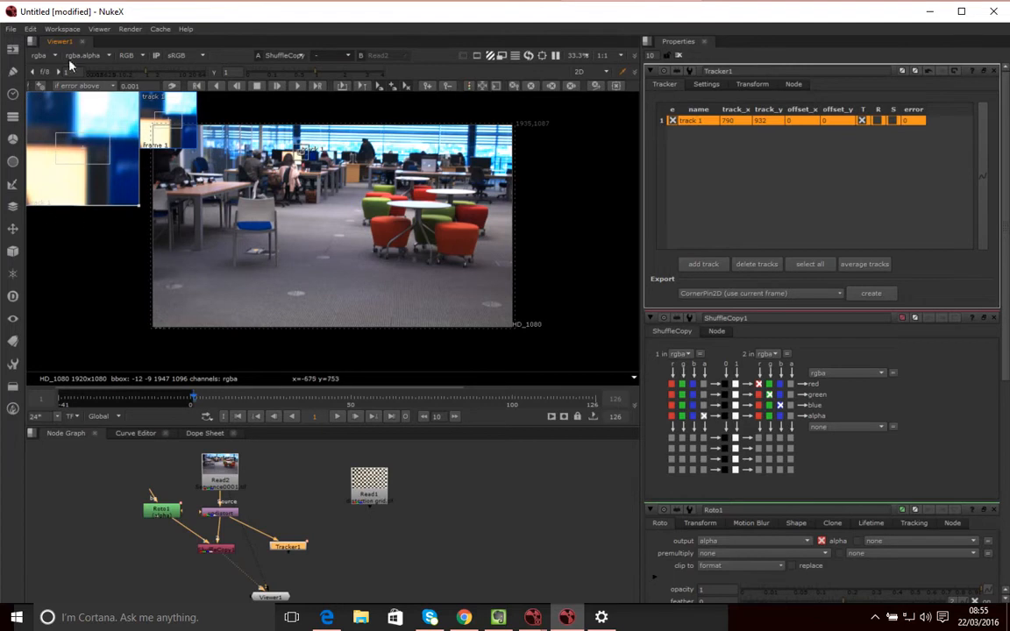
Track track 1 forward through the whole clip and review the tracked result across the frames, ending at frame 3
{"action": "left_click", "coordinate": [298, 88]}
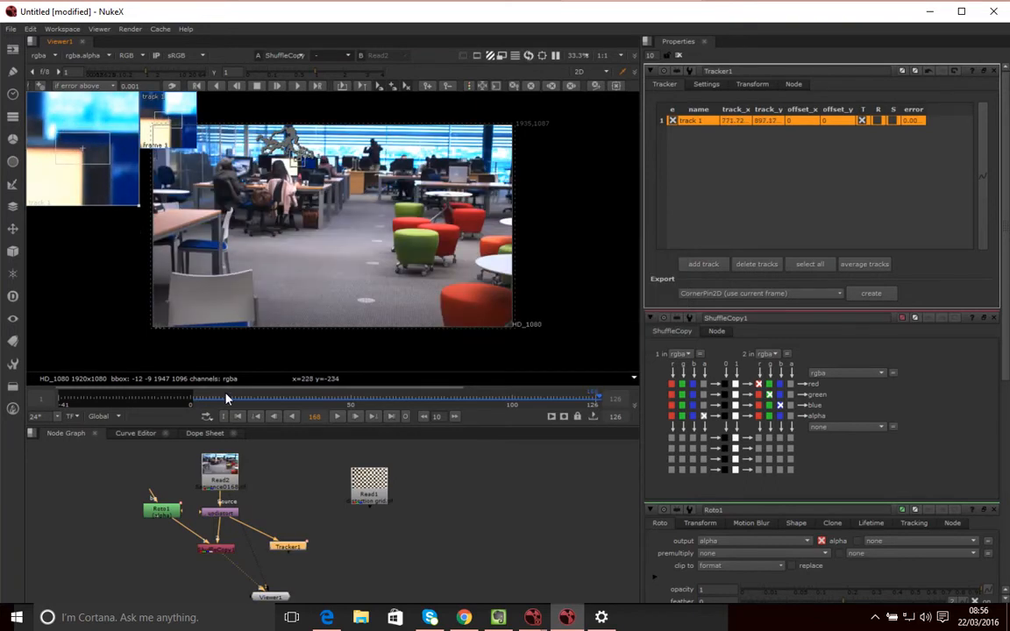
{"action": "left_click", "coordinate": [358, 399]}
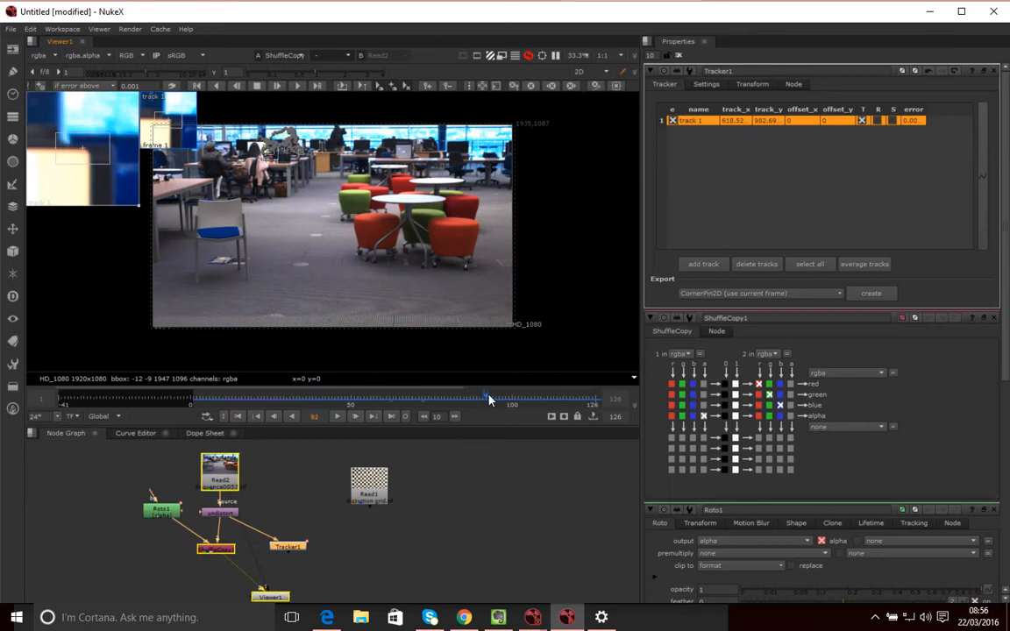
{"action": "left_click", "coordinate": [442, 405]}
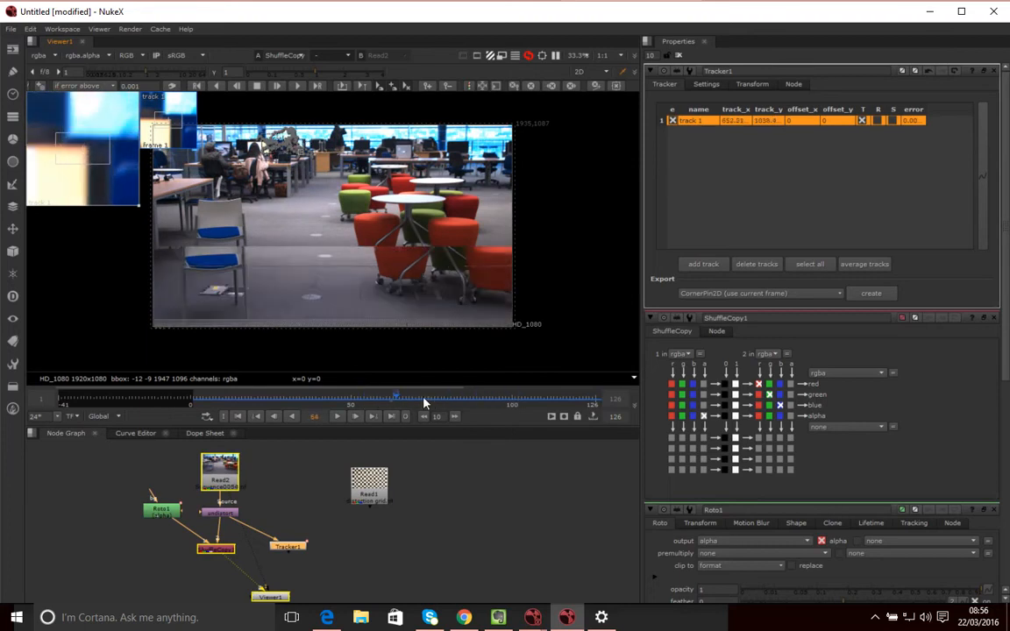
{"action": "left_click", "coordinate": [506, 400]}
{"action": "left_click_drag", "start_coordinate": [505, 397], "coordinate": [200, 408]}
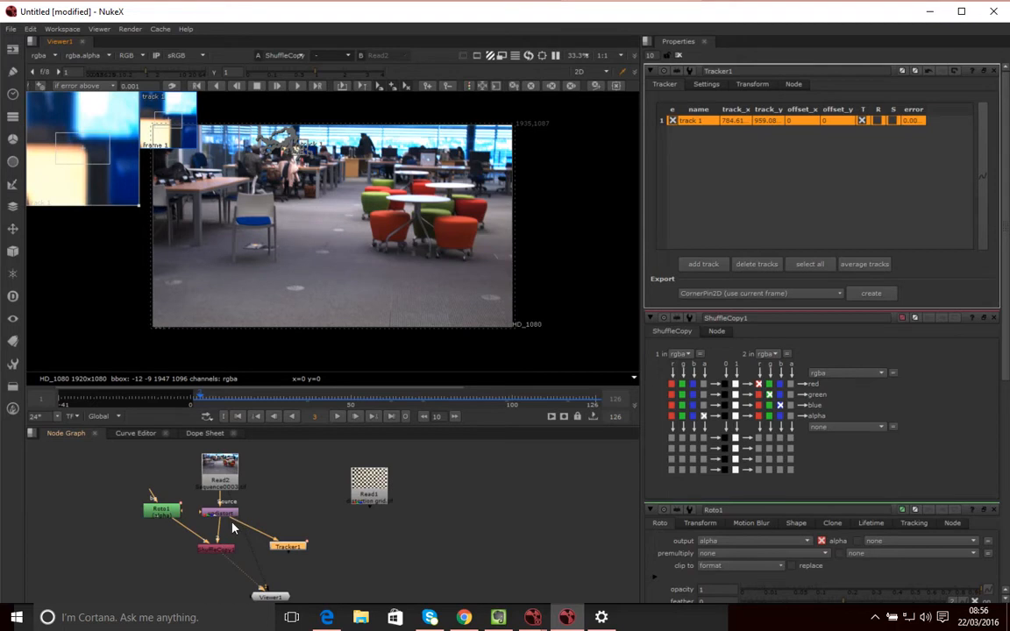
Disconnect Tracker1 from the undistort node, move it above Roto1, and return to frame 1
{"action": "left_click_drag", "start_coordinate": [299, 549], "coordinate": [316, 528]}
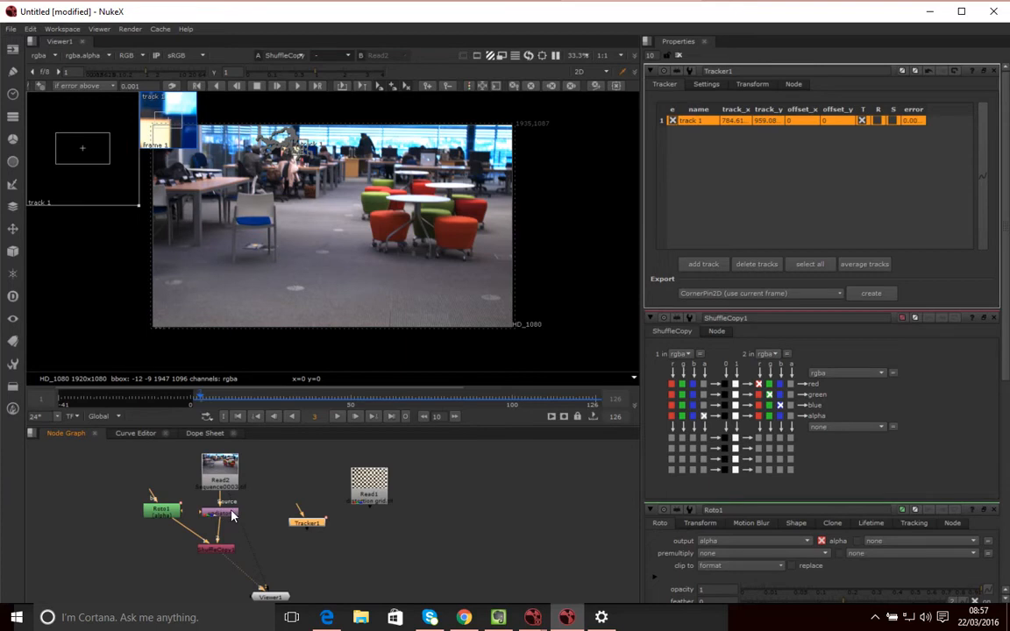
{"action": "left_click_drag", "start_coordinate": [158, 526], "coordinate": [155, 524]}
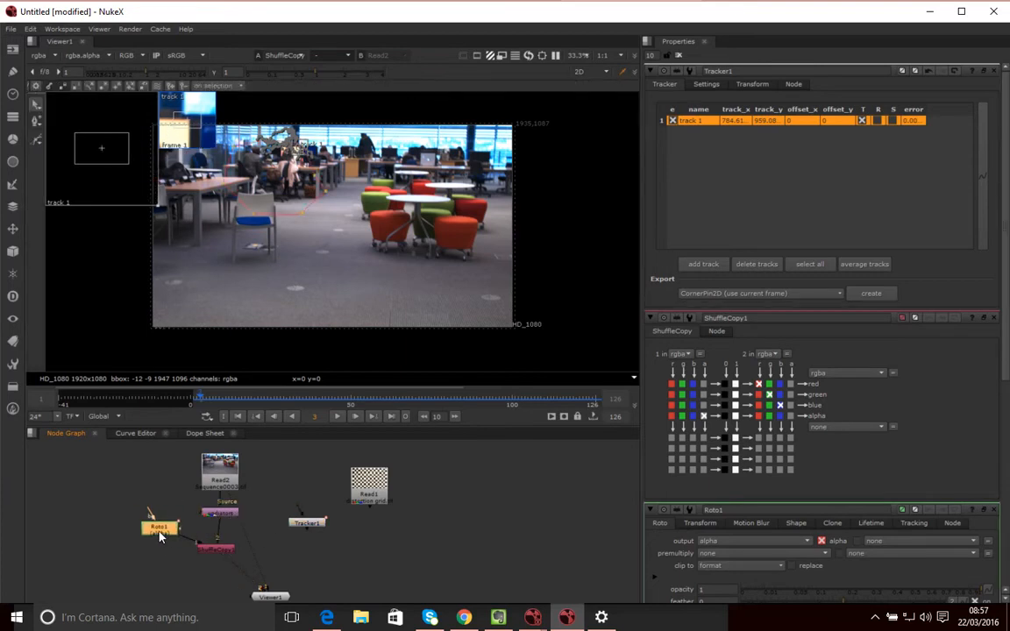
{"action": "left_click_drag", "start_coordinate": [310, 524], "coordinate": [155, 492]}
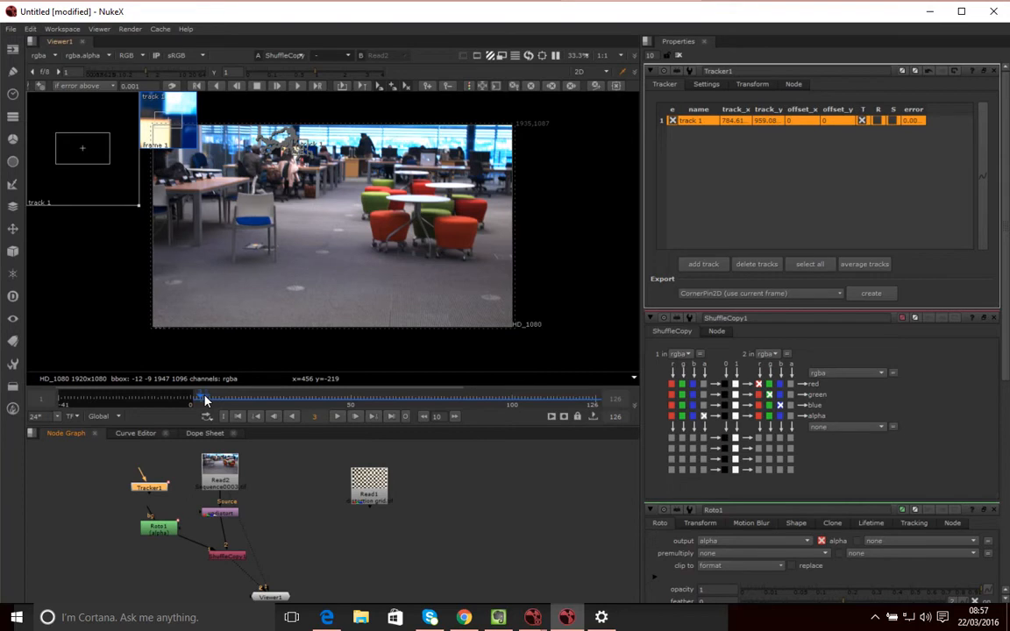
{"action": "mouse_move", "coordinate": [202, 402]}
{"action": "left_mouse_down"}
{"action": "mouse_move", "coordinate": [233, 401]}
{"action": "mouse_move", "coordinate": [194, 401]}
{"action": "left_mouse_up"}
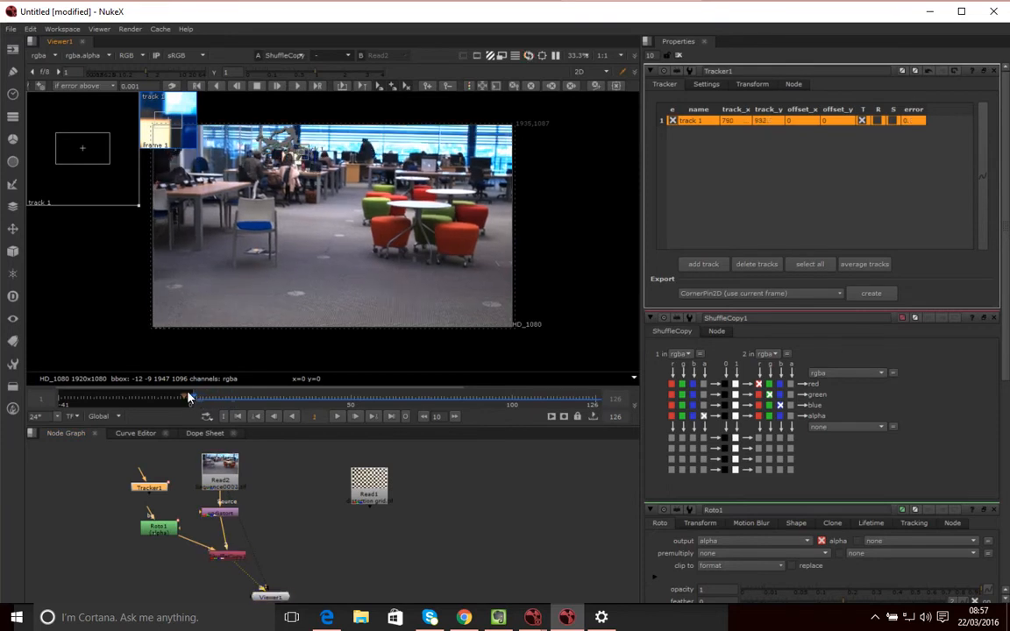
Connect Roto1's bg input to Tracker1 and line up the two nodes vertically
{"action": "left_click", "coordinate": [162, 527]}
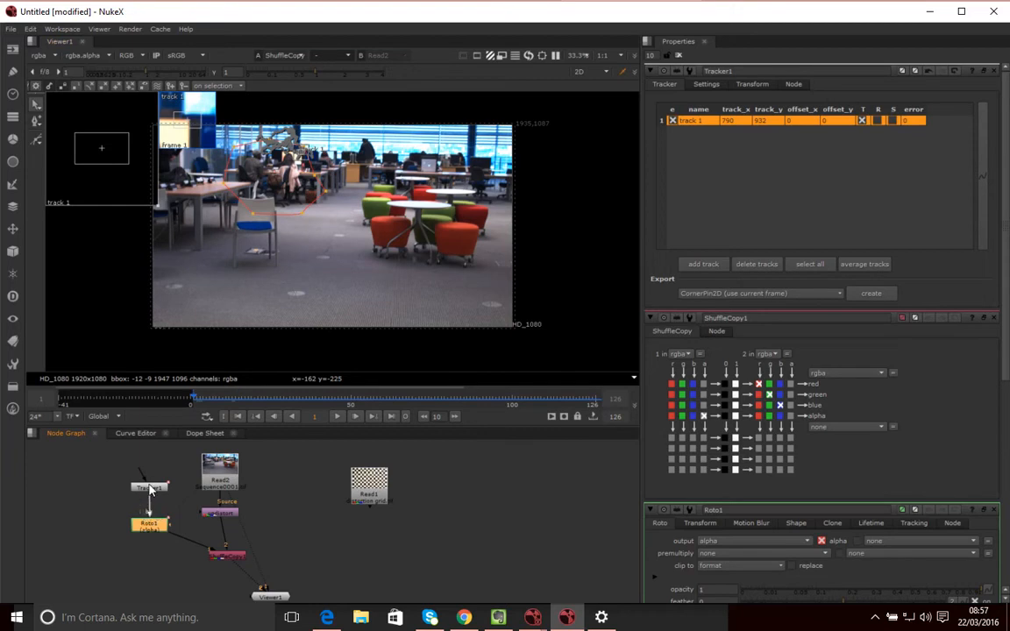
{"action": "left_click_drag", "start_coordinate": [154, 489], "coordinate": [152, 521]}
{"action": "left_click", "coordinate": [152, 524]}
{"action": "left_click", "coordinate": [149, 494]}
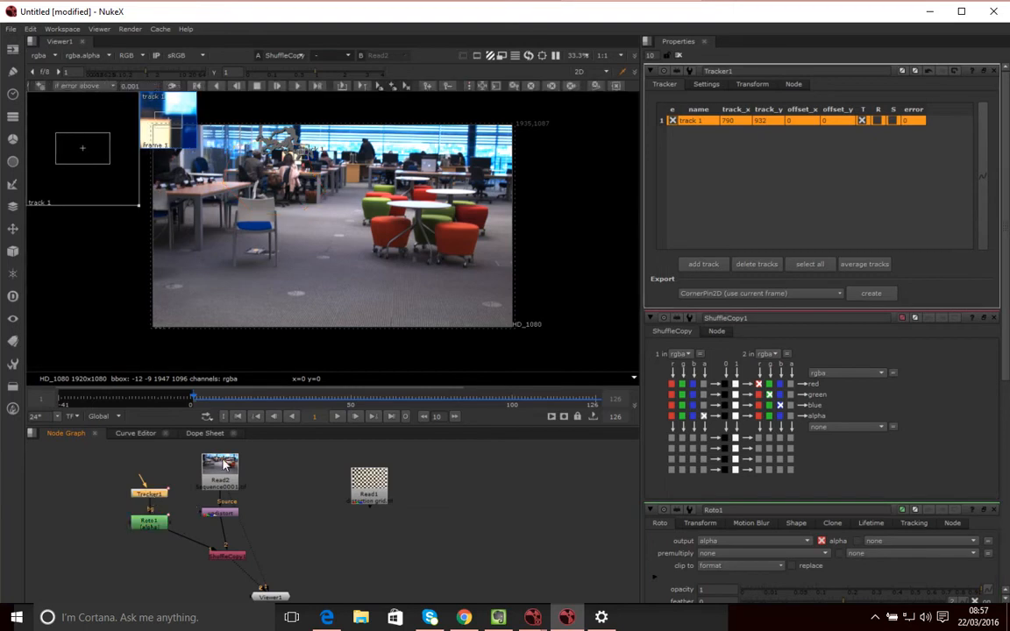
Set Tracker1's transform to match-move and compare the roto shape with the footage at frame 54
{"action": "left_click", "coordinate": [752, 85]}
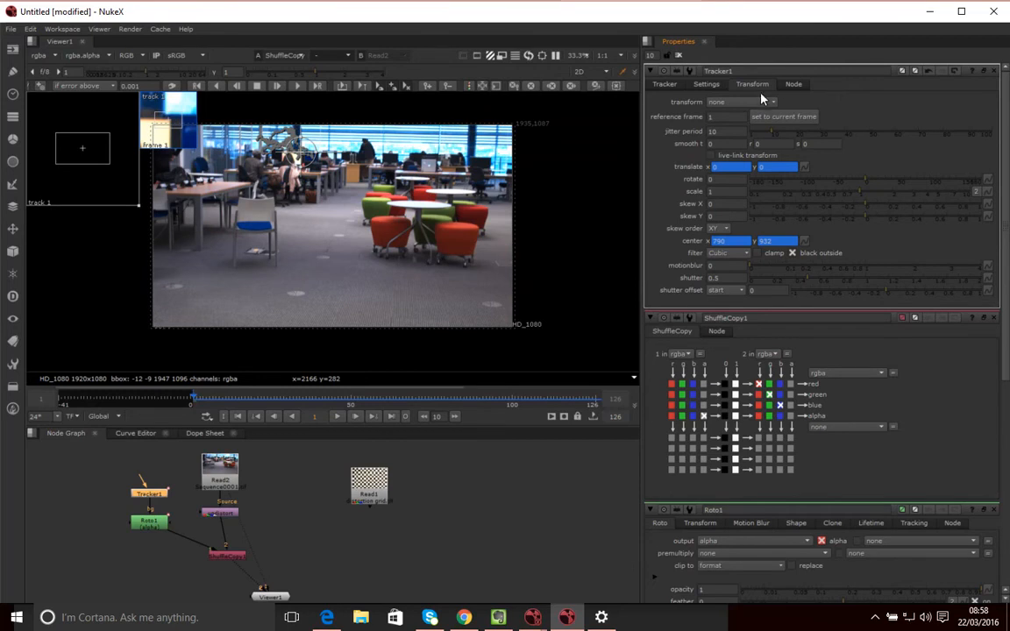
{"action": "left_click", "coordinate": [728, 101]}
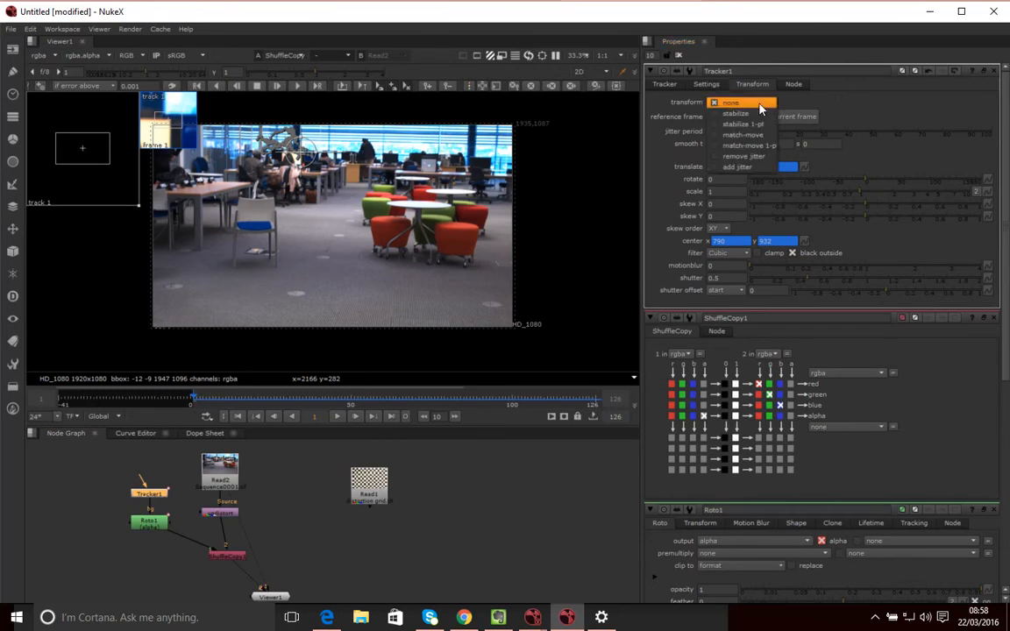
{"action": "left_click", "coordinate": [719, 136]}
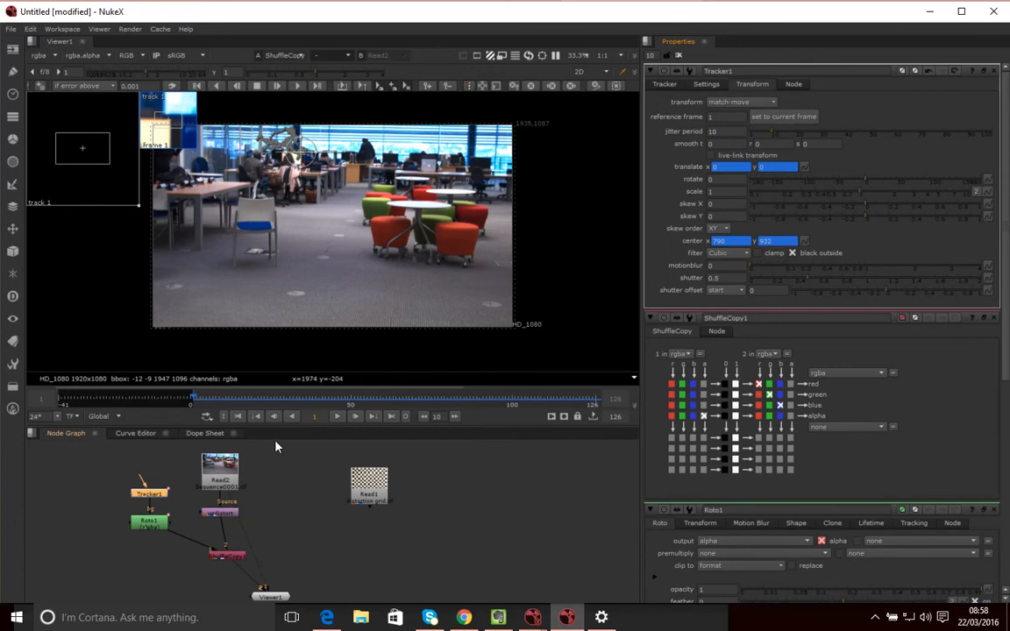
{"action": "left_click", "coordinate": [161, 528]}
{"action": "left_click_drag", "start_coordinate": [197, 400], "coordinate": [365, 401]}
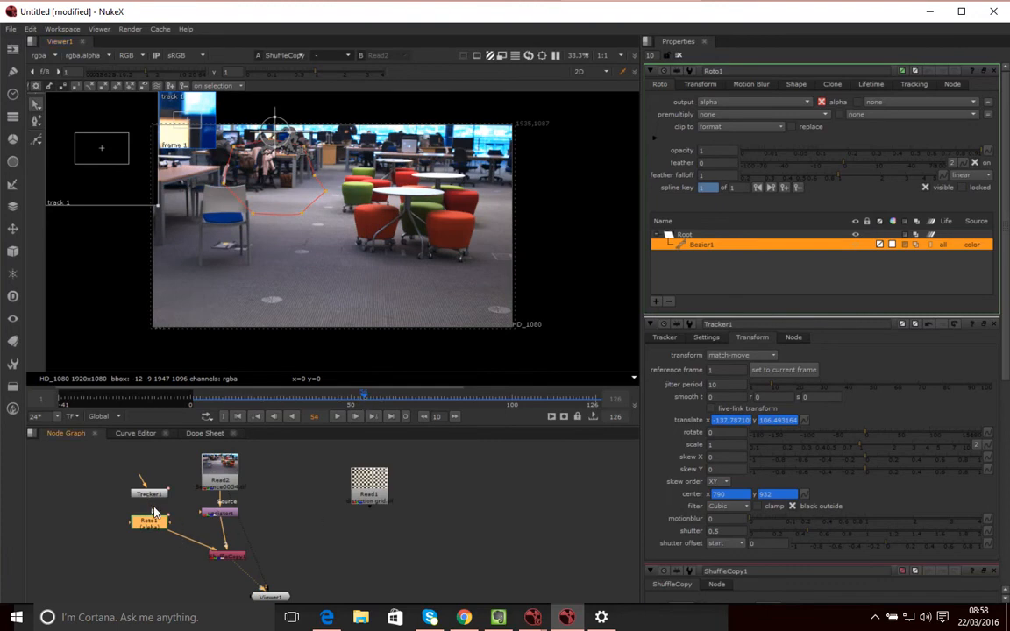
Rewire Tracker1 below Roto1 so it passes the roto into the ShuffleCopy node, and return to frame 1
{"action": "left_click_drag", "start_coordinate": [153, 528], "coordinate": [173, 567]}
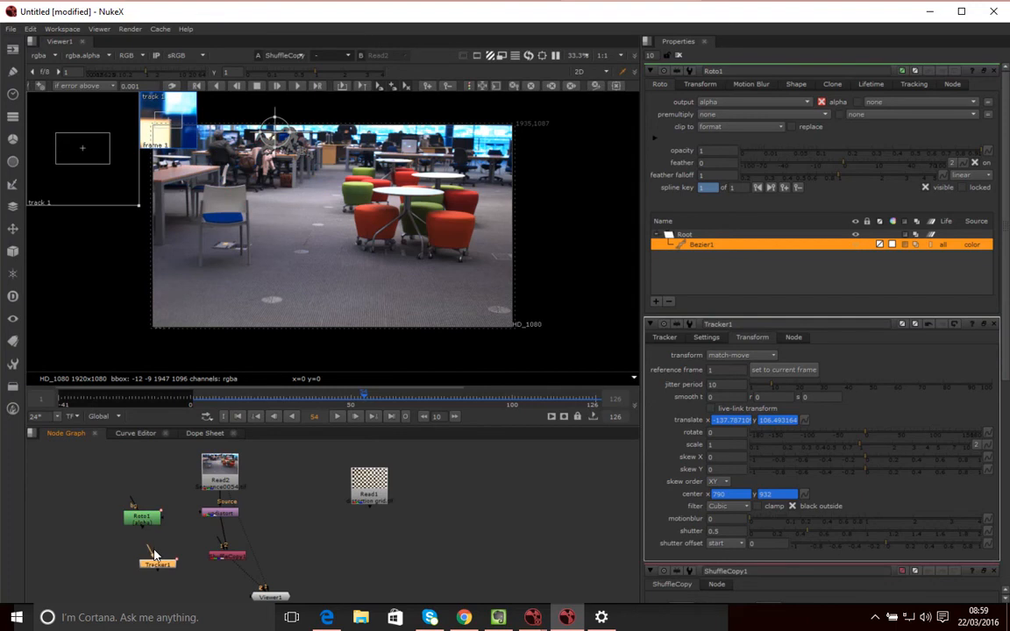
{"action": "left_click_drag", "start_coordinate": [366, 396], "coordinate": [195, 410]}
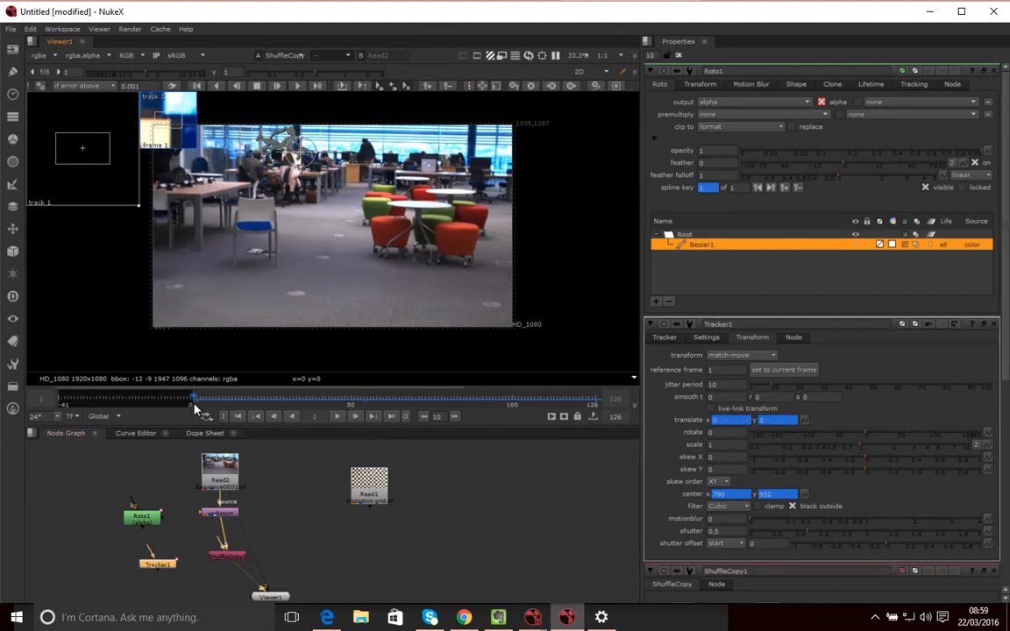
{"action": "mouse_move", "coordinate": [148, 521]}
{"action": "left_mouse_down"}
{"action": "mouse_move", "coordinate": [156, 492]}
{"action": "mouse_move", "coordinate": [158, 506]}
{"action": "left_mouse_up"}
{"action": "left_click_drag", "start_coordinate": [167, 566], "coordinate": [165, 532]}
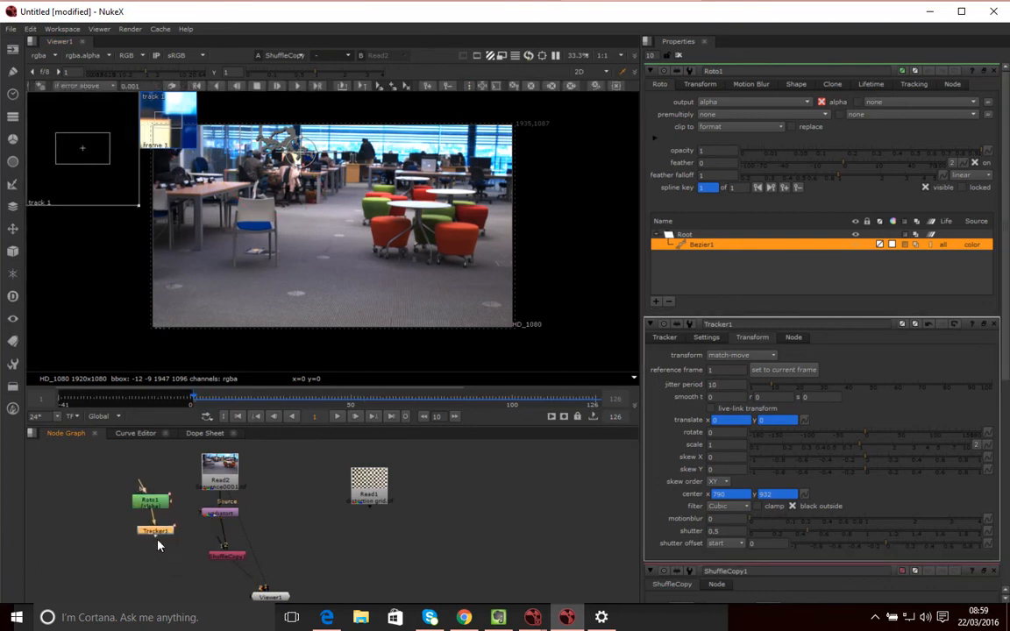
At frame 169, pull Bezier1's left and lower points outward to cover the seated people and their chairs
{"action": "left_click", "coordinate": [156, 503]}
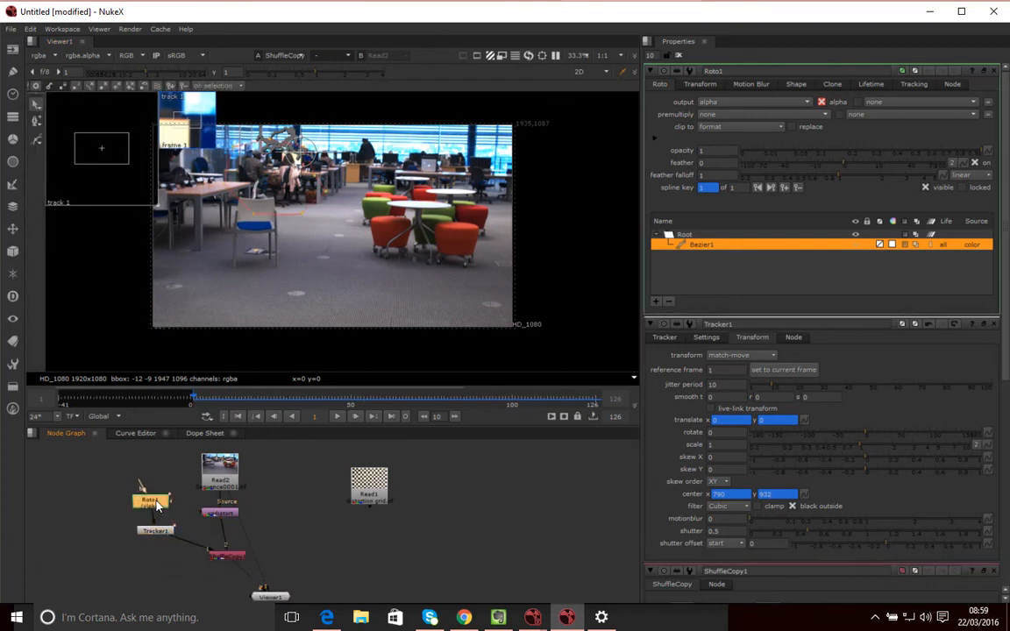
{"action": "left_click_drag", "start_coordinate": [194, 400], "coordinate": [578, 402]}
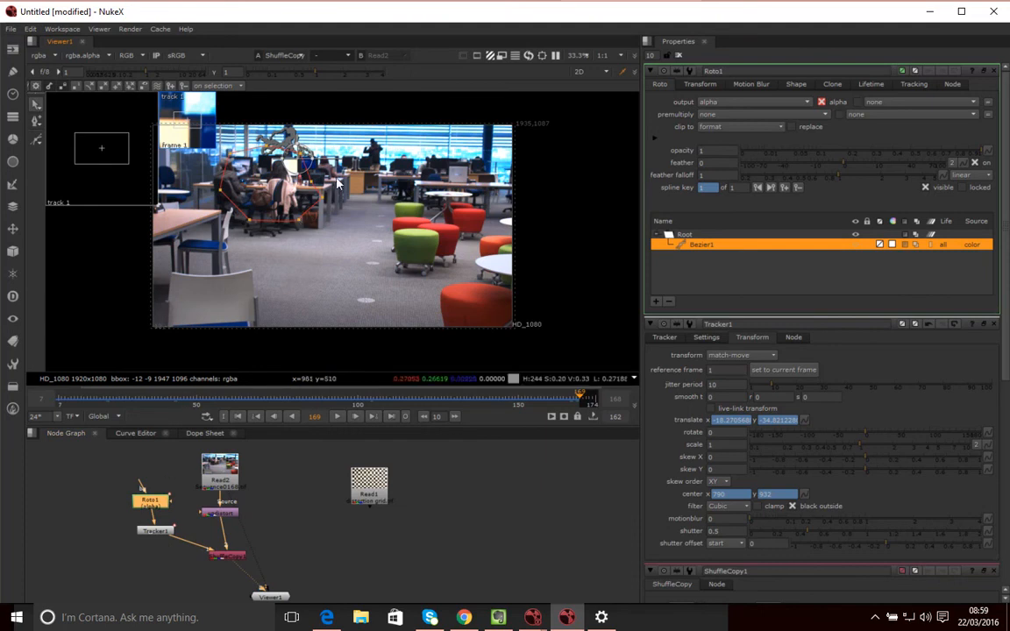
{"action": "left_click_drag", "start_coordinate": [297, 219], "coordinate": [298, 235]}
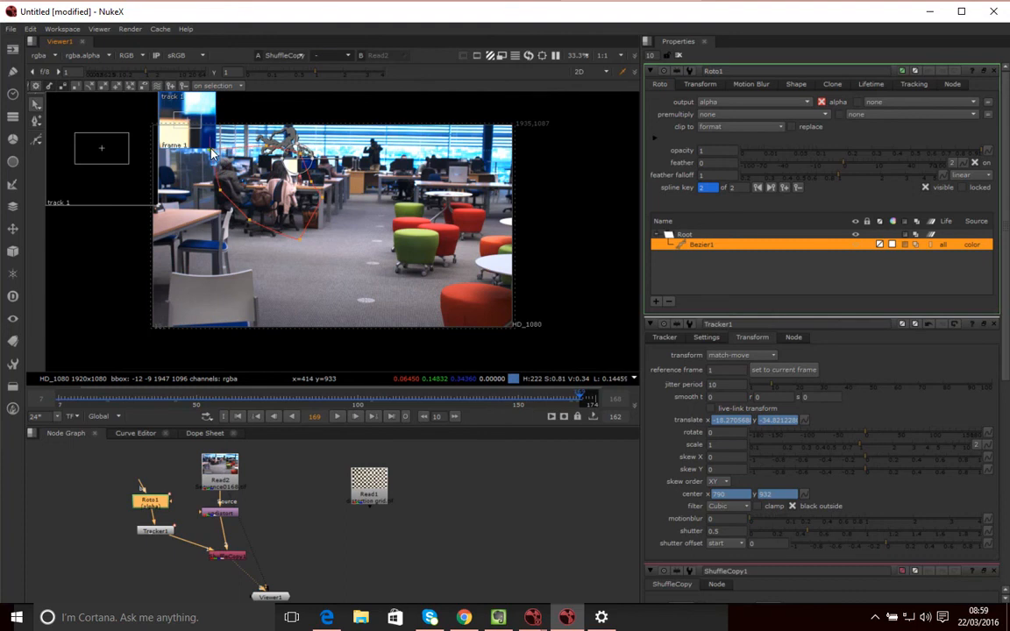
{"action": "left_click_drag", "start_coordinate": [211, 196], "coordinate": [188, 179]}
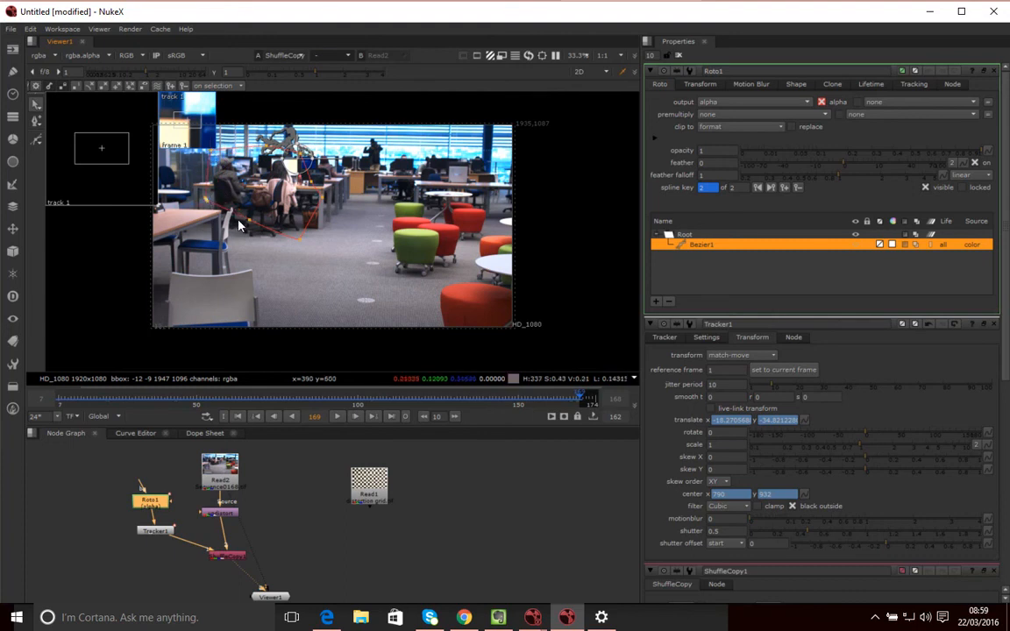
{"action": "left_click_drag", "start_coordinate": [248, 221], "coordinate": [227, 237]}
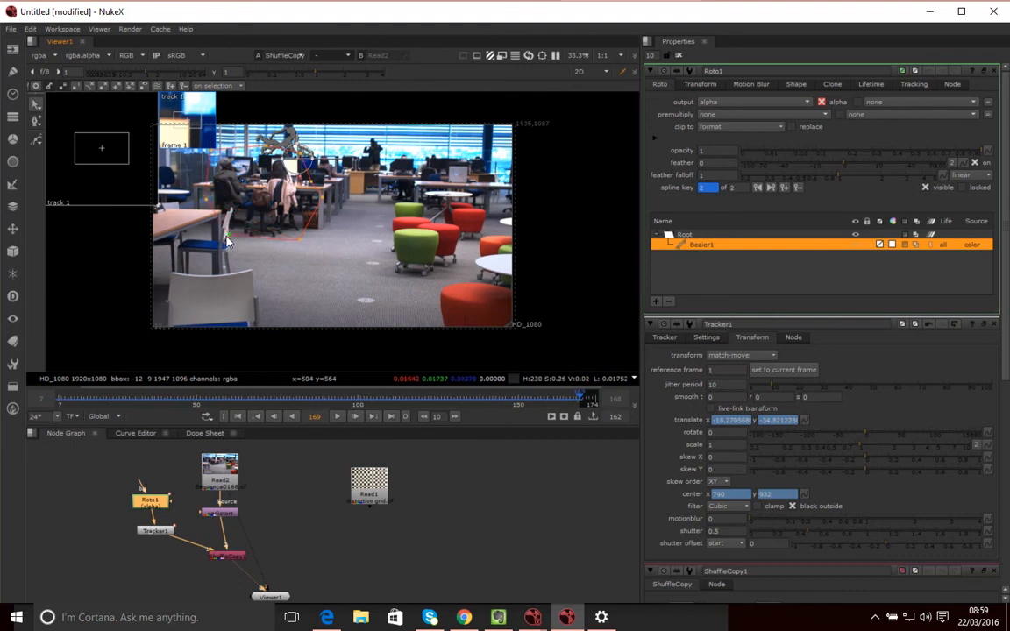
Check the animated Bezier1 shape against the footage at frames 78, 58 and 73, and return to frame 169
{"action": "left_click_drag", "start_coordinate": [583, 404], "coordinate": [287, 405]}
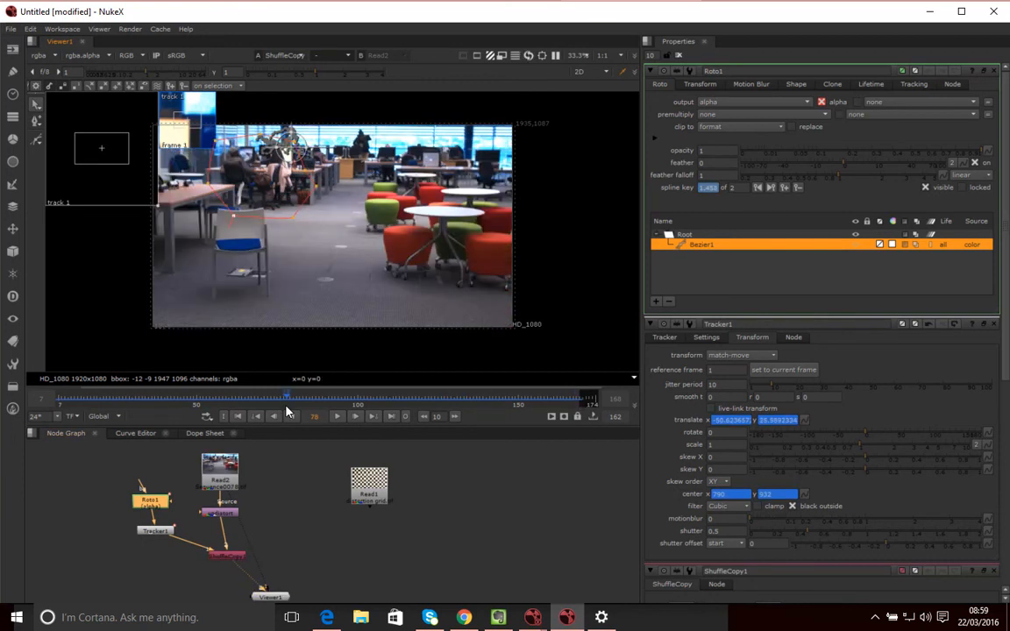
{"action": "left_click_drag", "start_coordinate": [286, 412], "coordinate": [223, 414]}
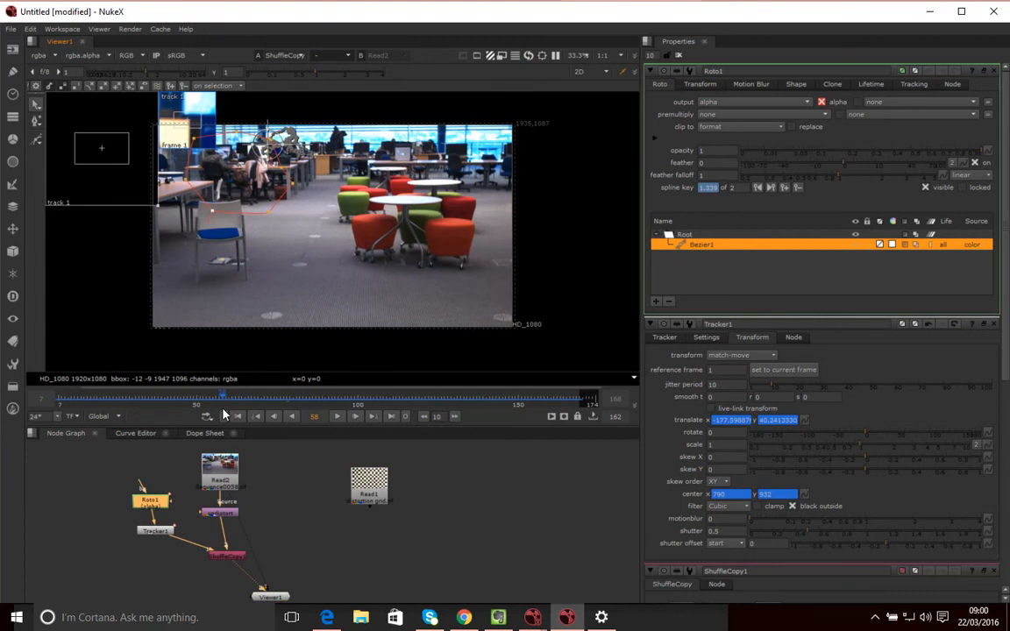
{"action": "left_click", "coordinate": [269, 406]}
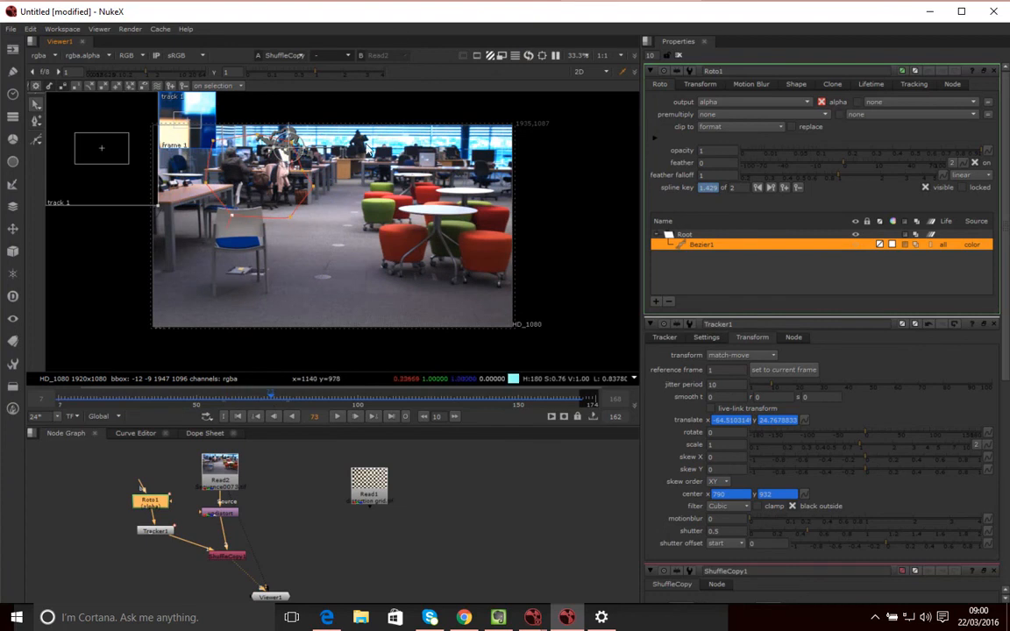
{"action": "left_click_drag", "start_coordinate": [270, 399], "coordinate": [561, 403]}
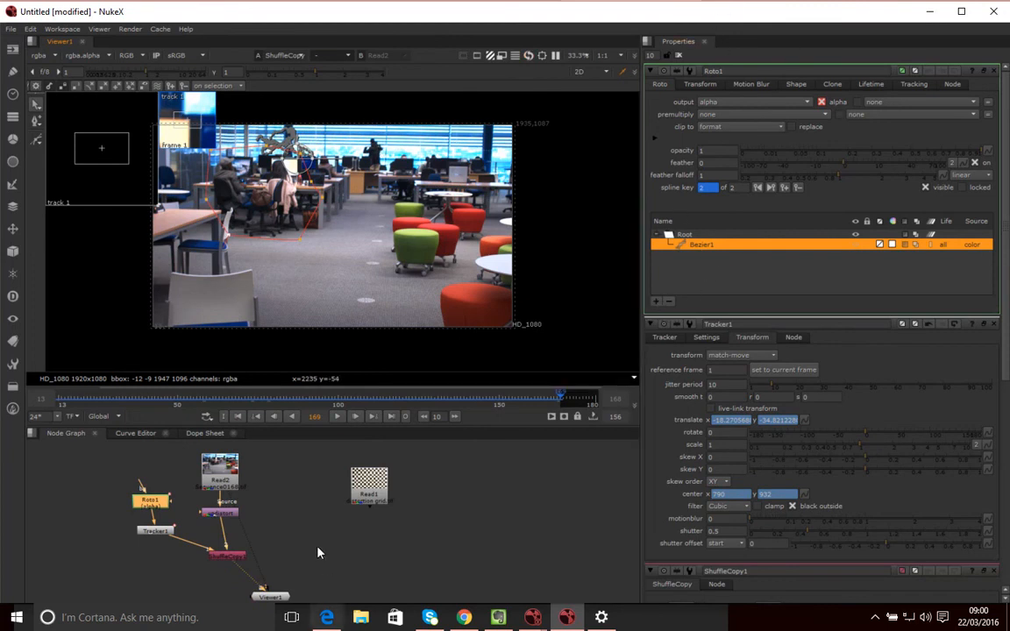
{"action": "left_click", "coordinate": [656, 301]}
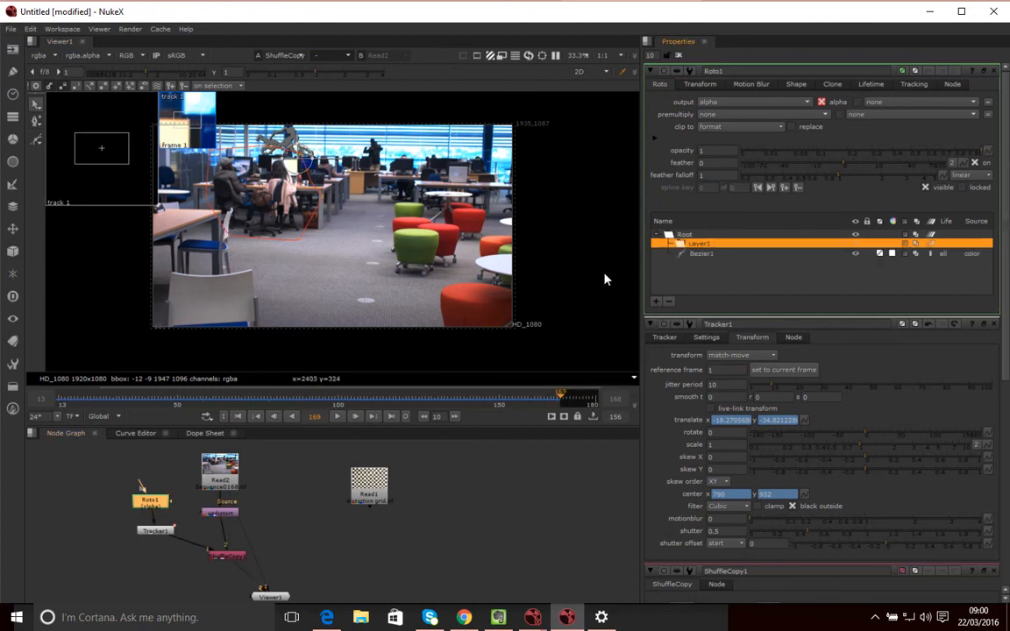
{"action": "double_click", "coordinate": [699, 243]}
{"action": "left_click", "coordinate": [705, 275]}
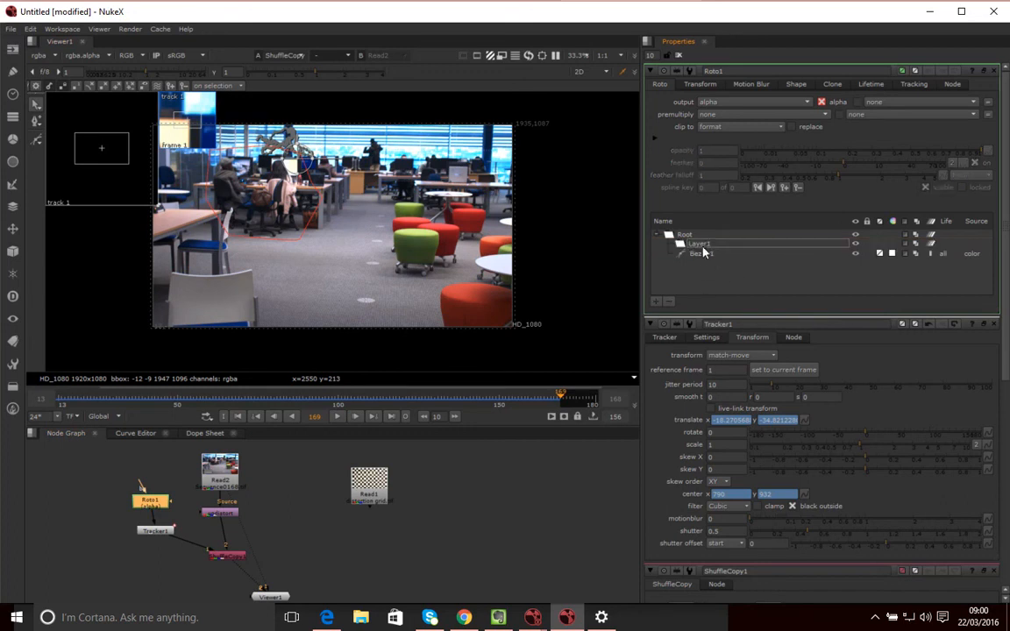
{"action": "left_click", "coordinate": [705, 244]}
{"action": "left_click", "coordinate": [670, 301]}
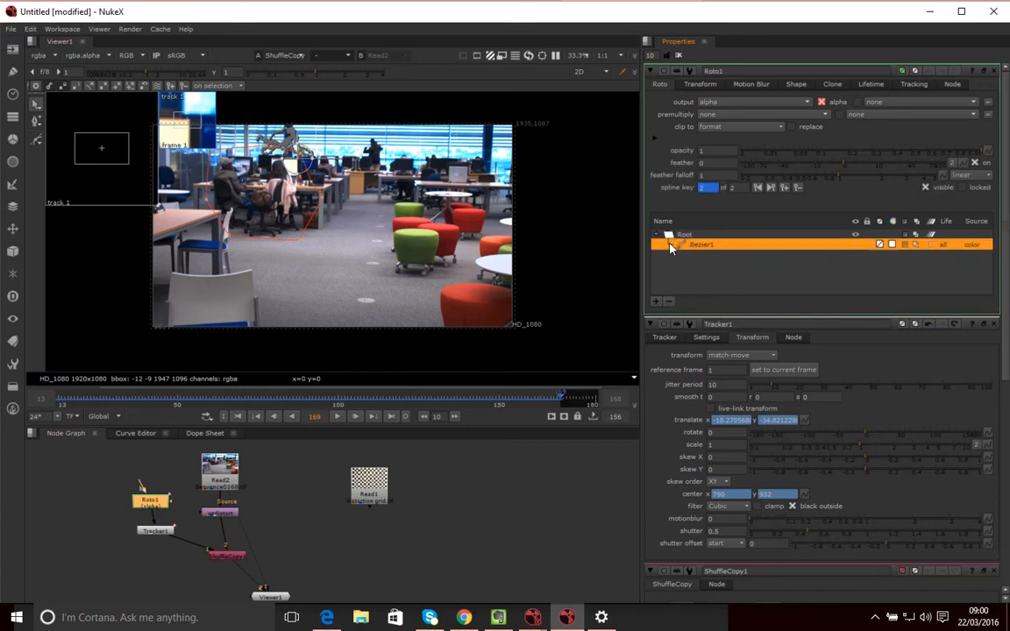
At frame 169, draw a closed Bezier shape in Roto1 around the distant person standing by the windows
{"action": "left_click", "coordinate": [36, 139]}
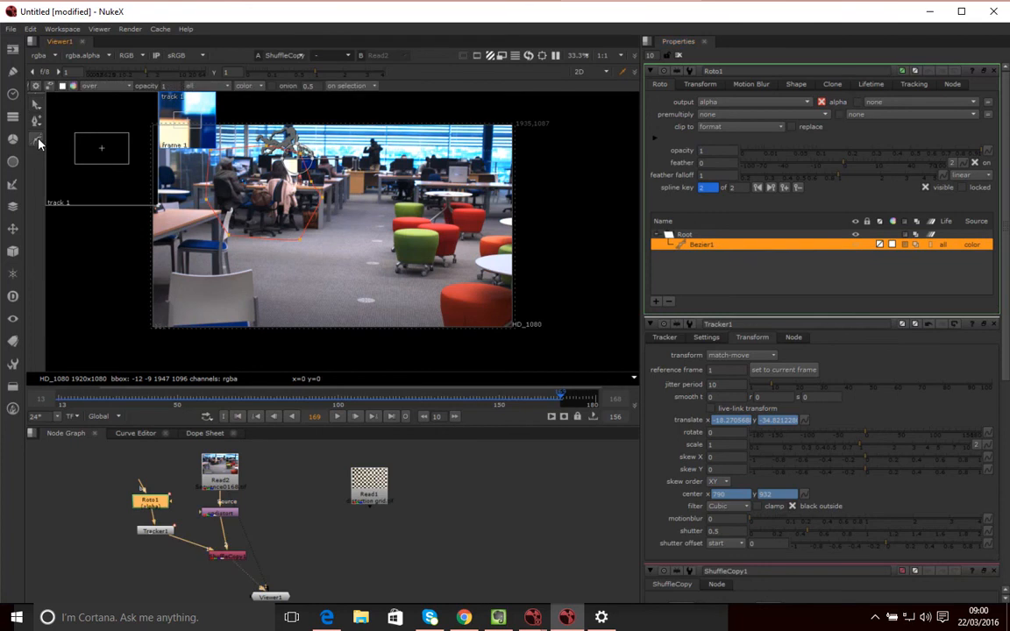
{"action": "left_click", "coordinate": [366, 141]}
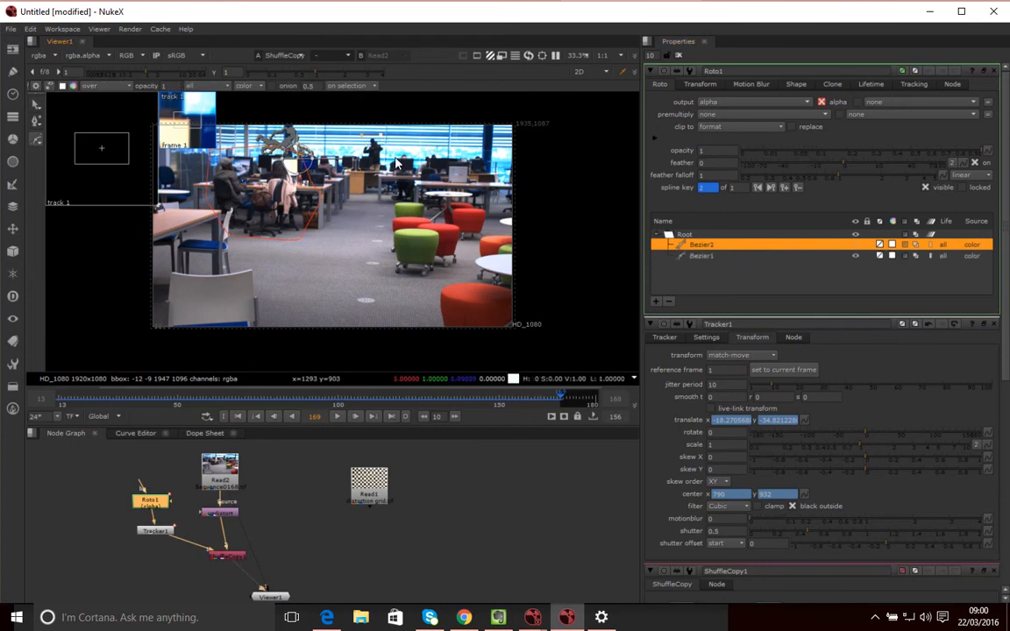
{"action": "left_click", "coordinate": [381, 190]}
{"action": "left_click", "coordinate": [359, 179]}
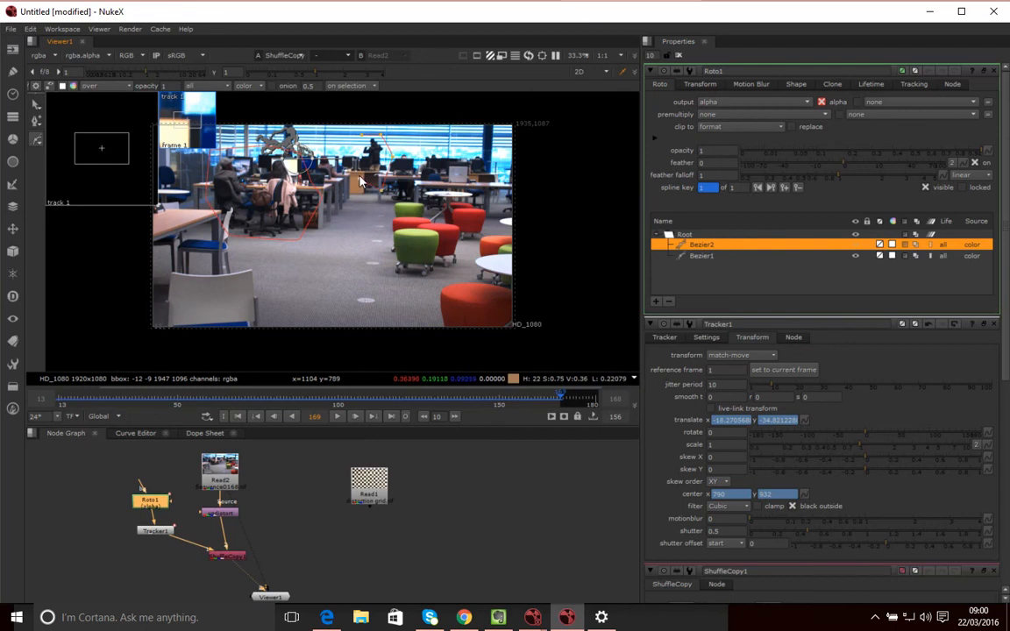
{"action": "left_click", "coordinate": [353, 158]}
{"action": "left_click", "coordinate": [361, 135]}
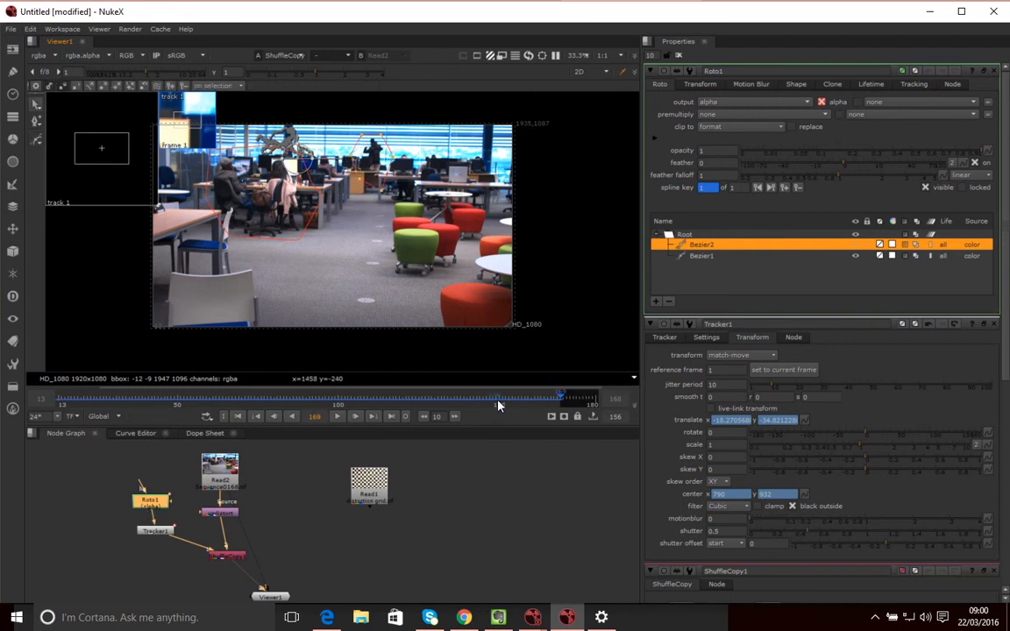
Close Tracker1's properties and, at frame 1, slightly adjust Bezier2's lower-left point around the distant standing person
{"action": "left_click_drag", "start_coordinate": [561, 399], "coordinate": [89, 422]}
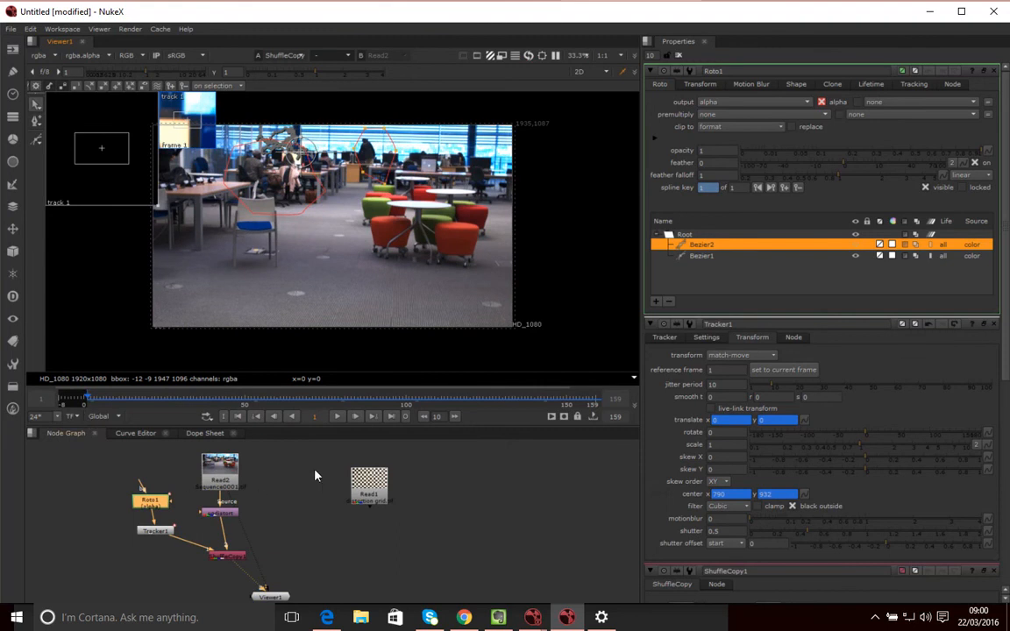
{"action": "left_click", "coordinate": [993, 326]}
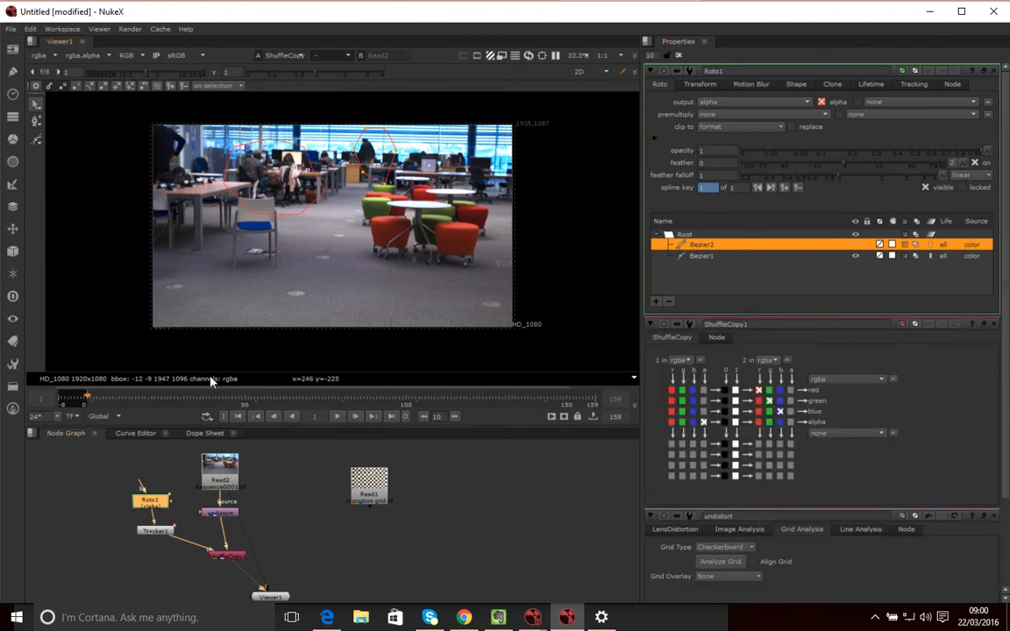
{"action": "left_click", "coordinate": [89, 400]}
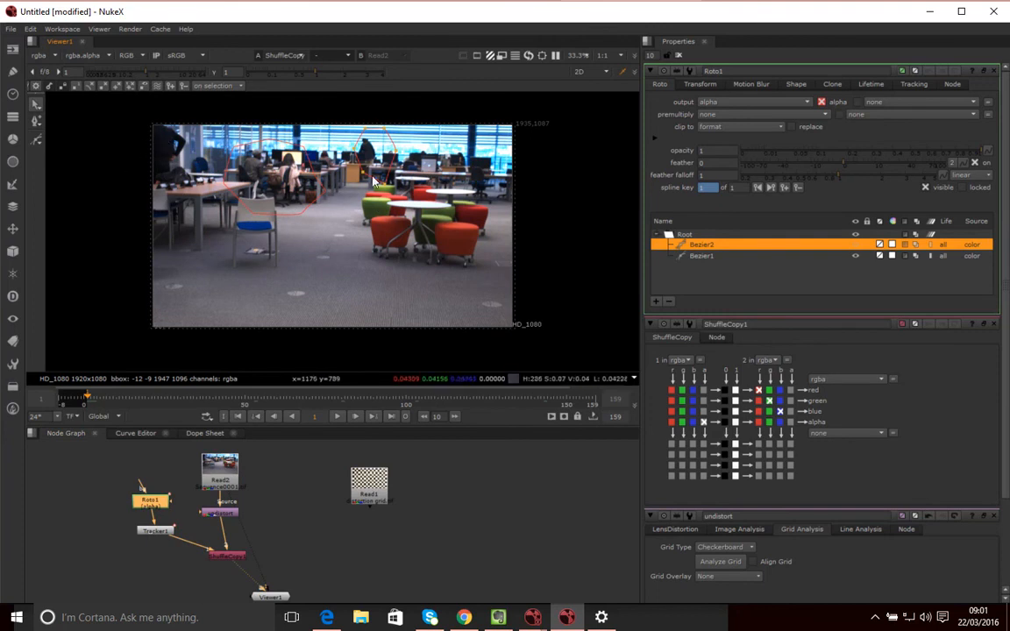
{"action": "left_click_drag", "start_coordinate": [356, 175], "coordinate": [354, 173]}
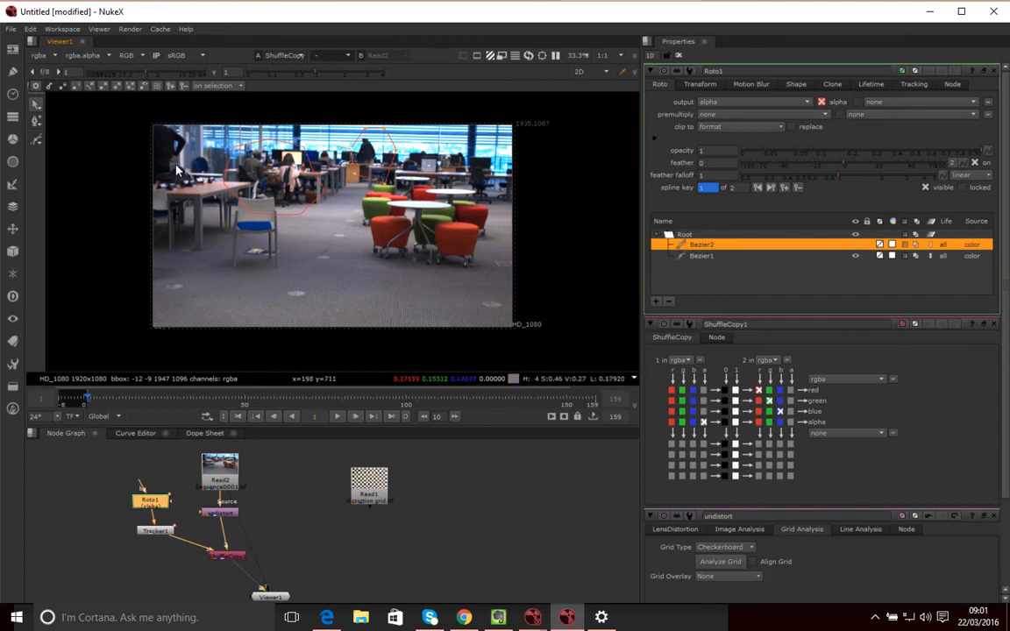
At frame 1, draw another closed Bezier around the person standing at the image's left edge, extending it beyond the frame
{"action": "left_click", "coordinate": [37, 142]}
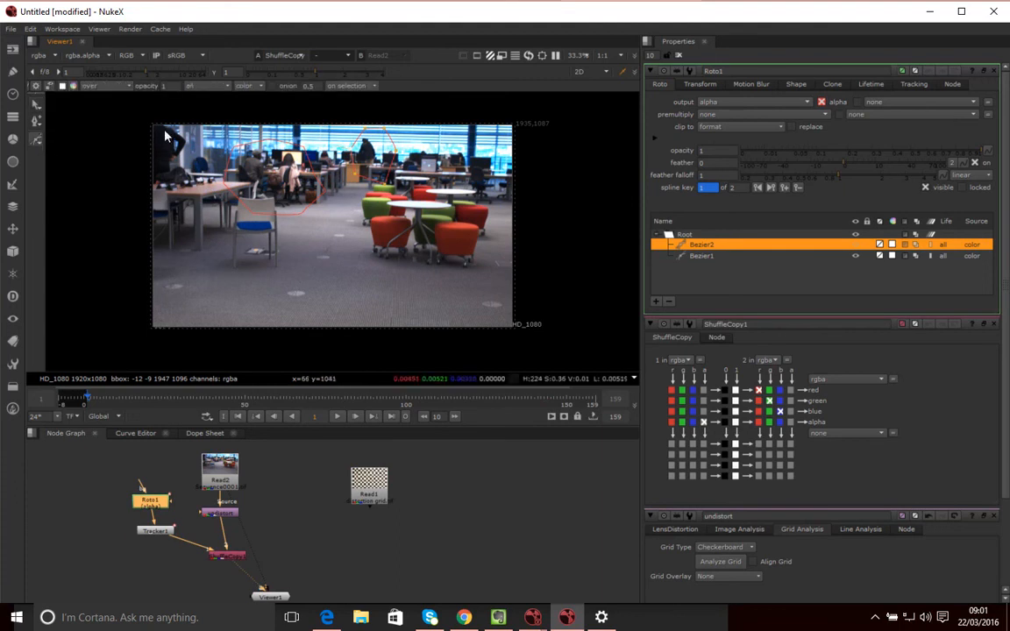
{"action": "left_click", "coordinate": [137, 112]}
{"action": "left_click", "coordinate": [178, 117]}
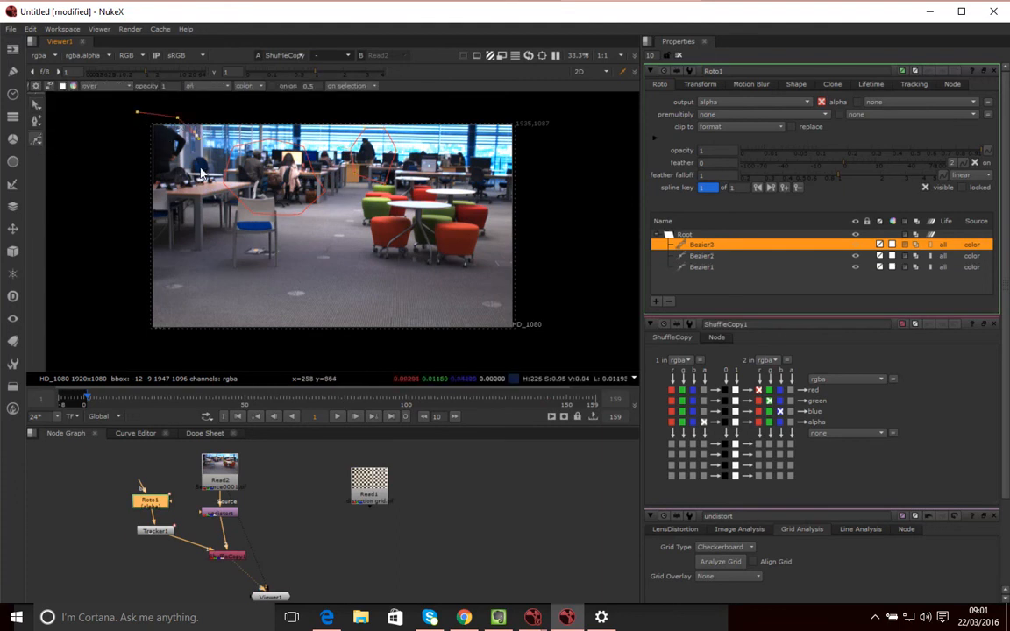
{"action": "left_click", "coordinate": [138, 213]}
{"action": "left_click", "coordinate": [122, 140]}
{"action": "left_click", "coordinate": [137, 113]}
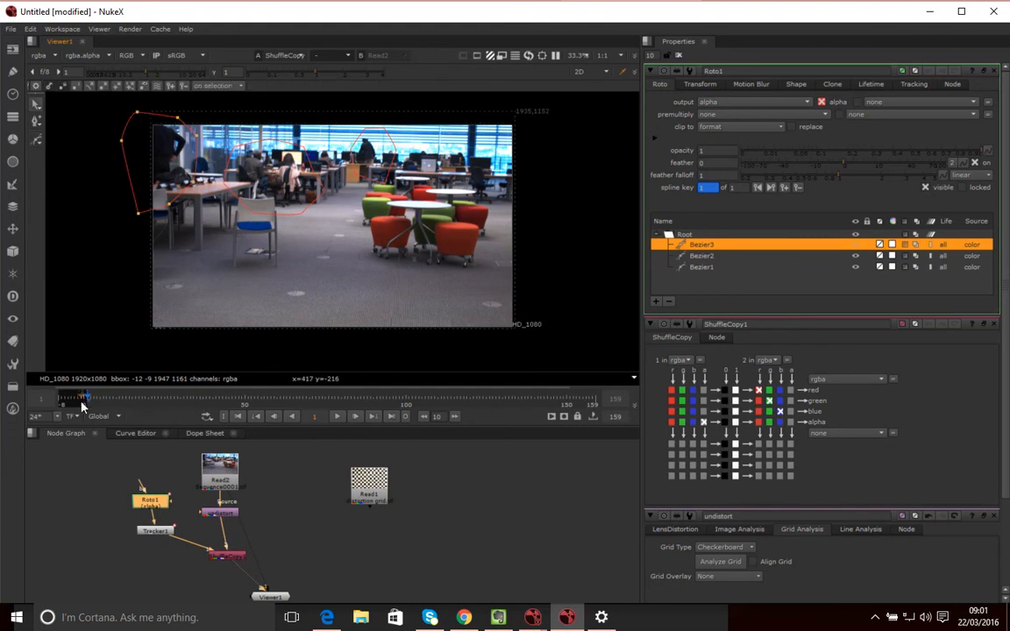
Inspect the roto mattes at frame 64 by viewing the alpha channel of the ShuffleCopy1 output
{"action": "left_click_drag", "start_coordinate": [88, 400], "coordinate": [292, 416]}
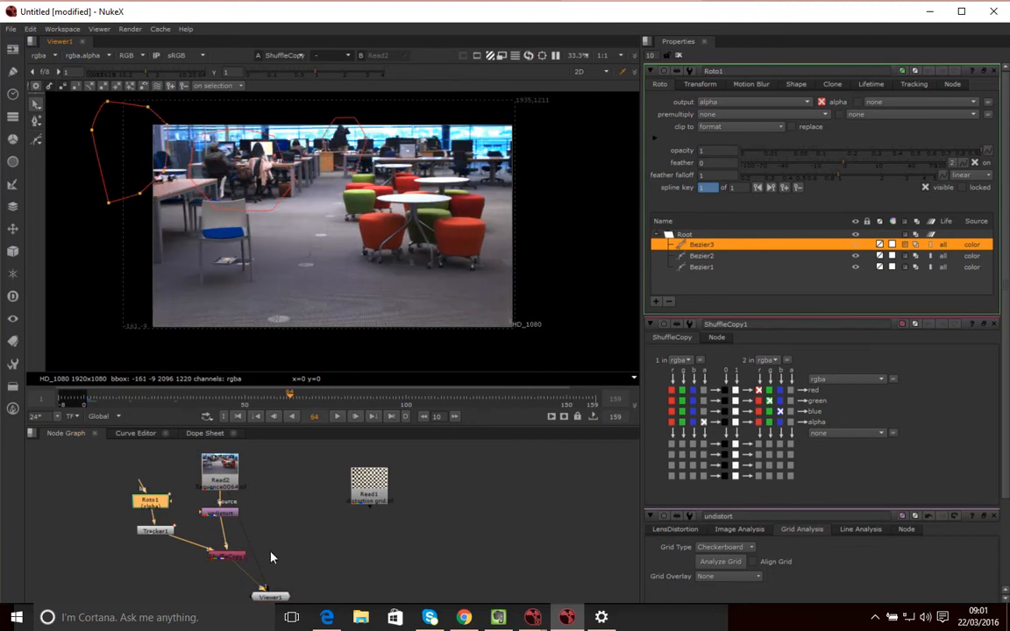
{"action": "left_click", "coordinate": [240, 555]}
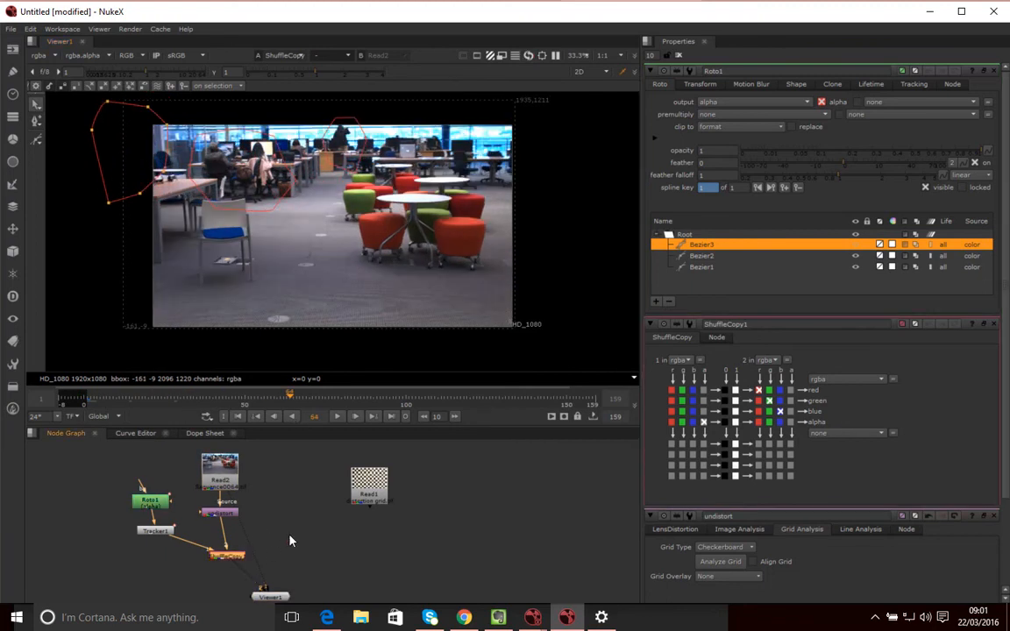
{"action": "left_click", "coordinate": [201, 58]}
{"action": "left_click", "coordinate": [143, 57]}
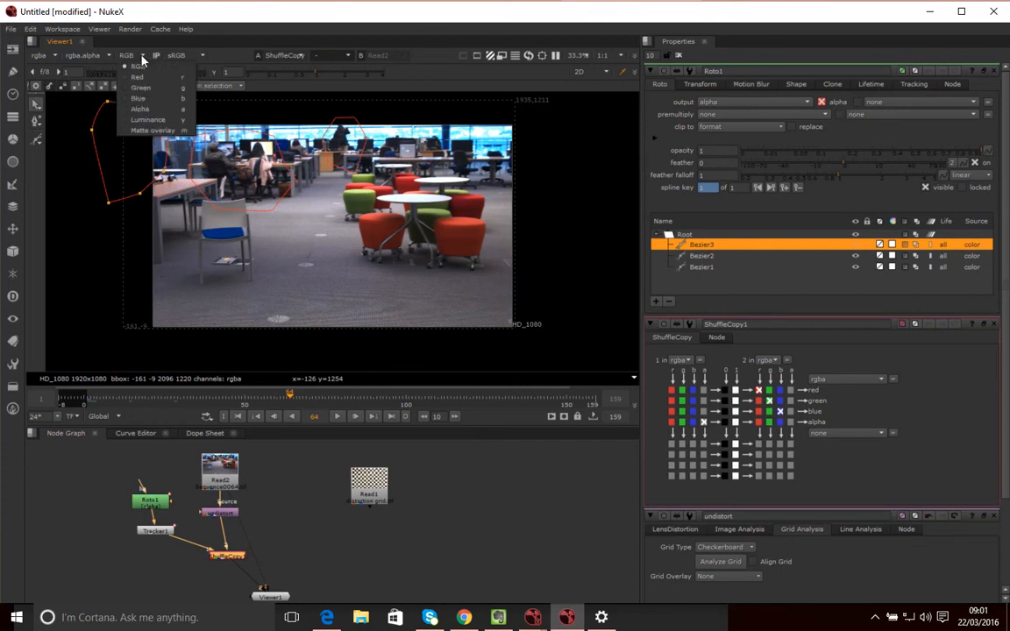
{"action": "left_click", "coordinate": [138, 108]}
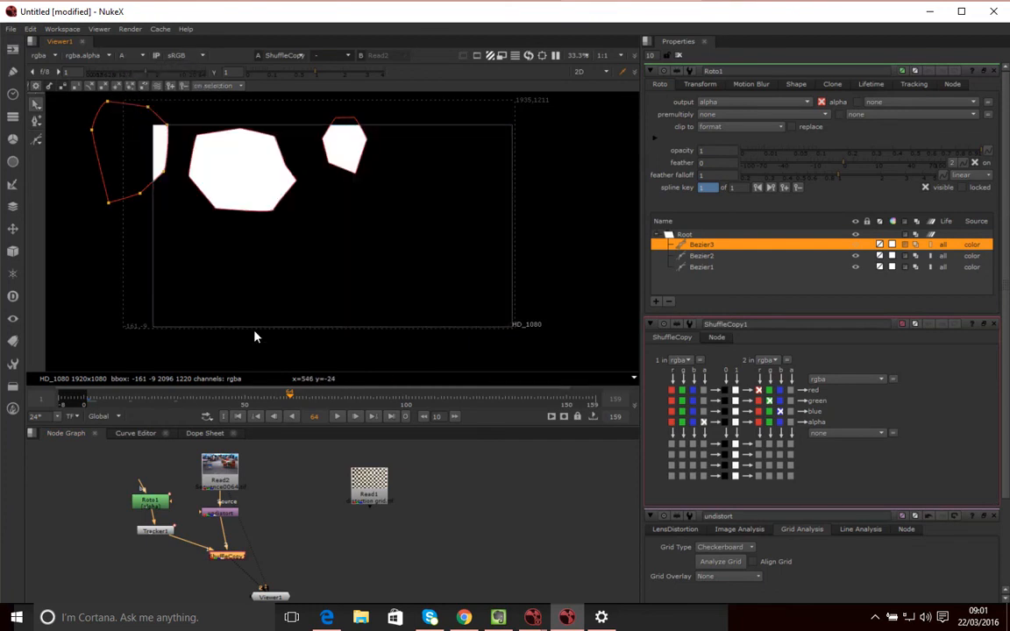